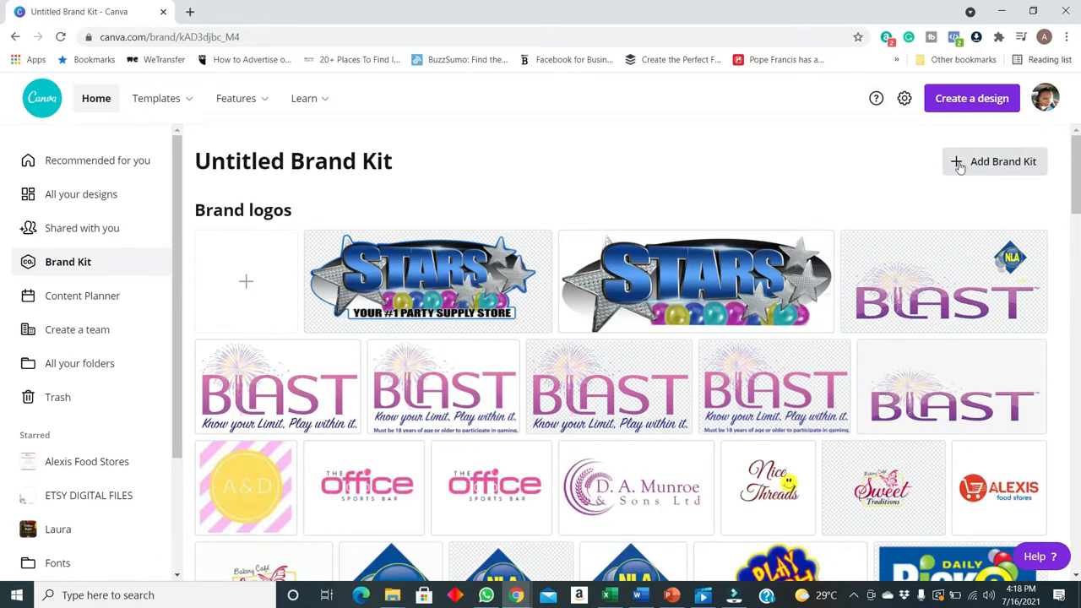
Create a new Brand Kit named Flower
click(1011, 168)
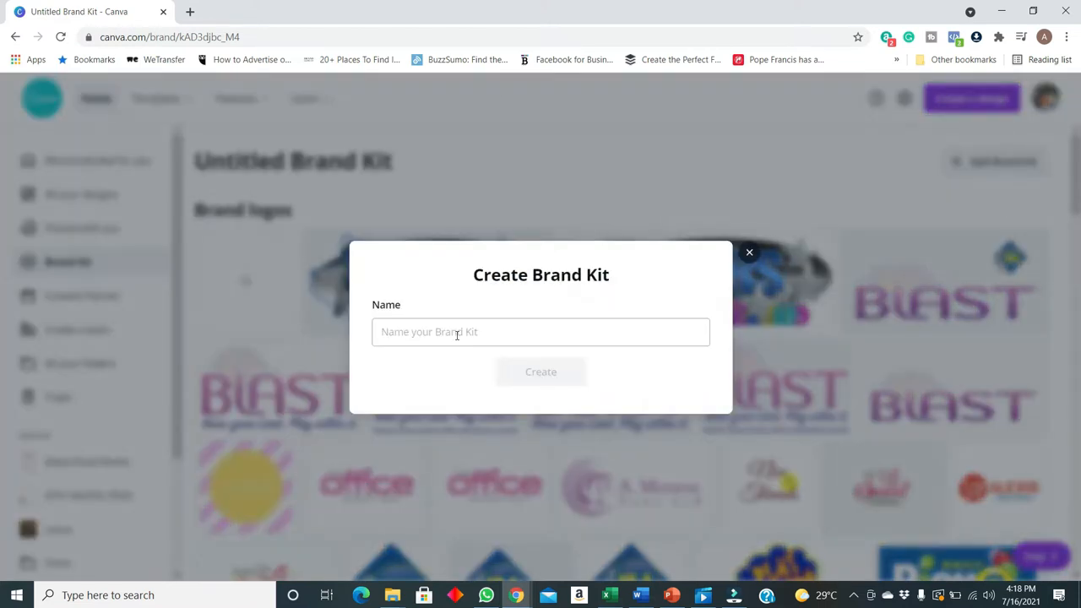
click(456, 333)
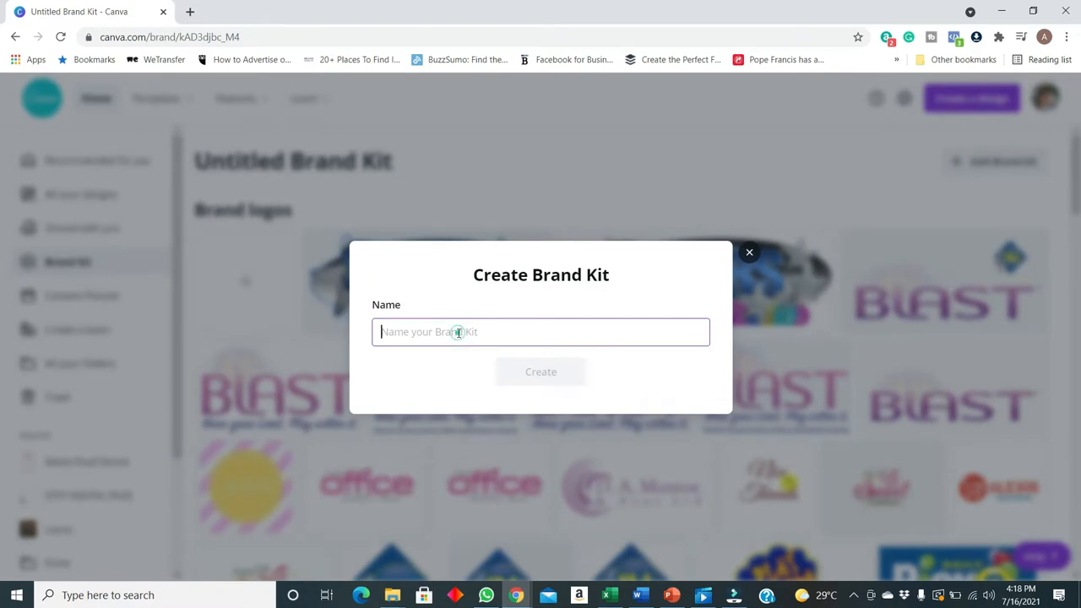
text(Flower)
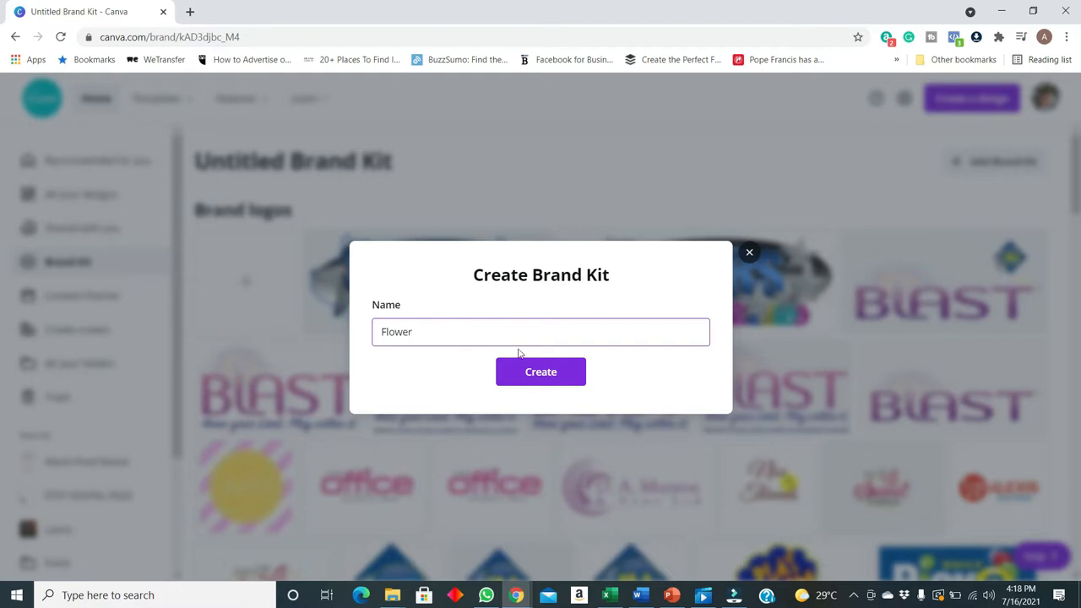
click(540, 371)
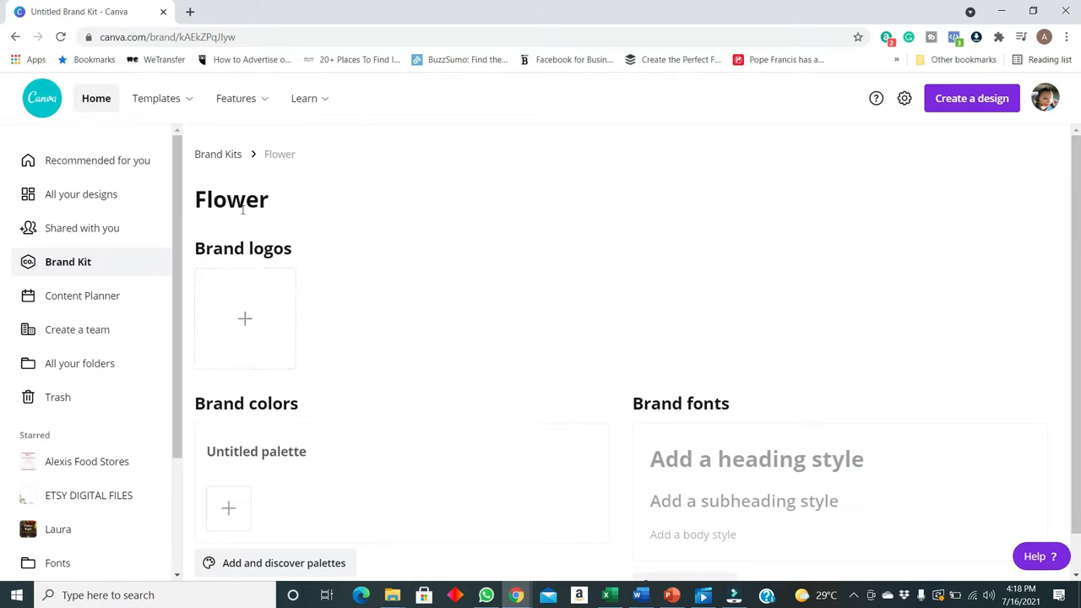
Upload the image file "download" from the Desktop as a brand logo of the Flower kit
scroll(330, 304, down, 1)
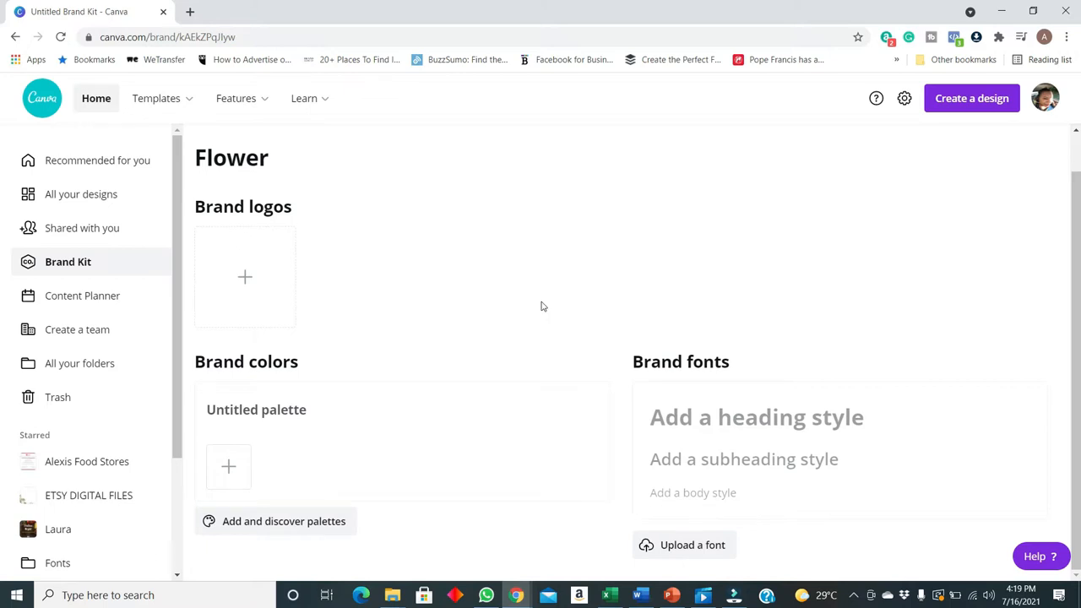
scroll(371, 265, up, 1)
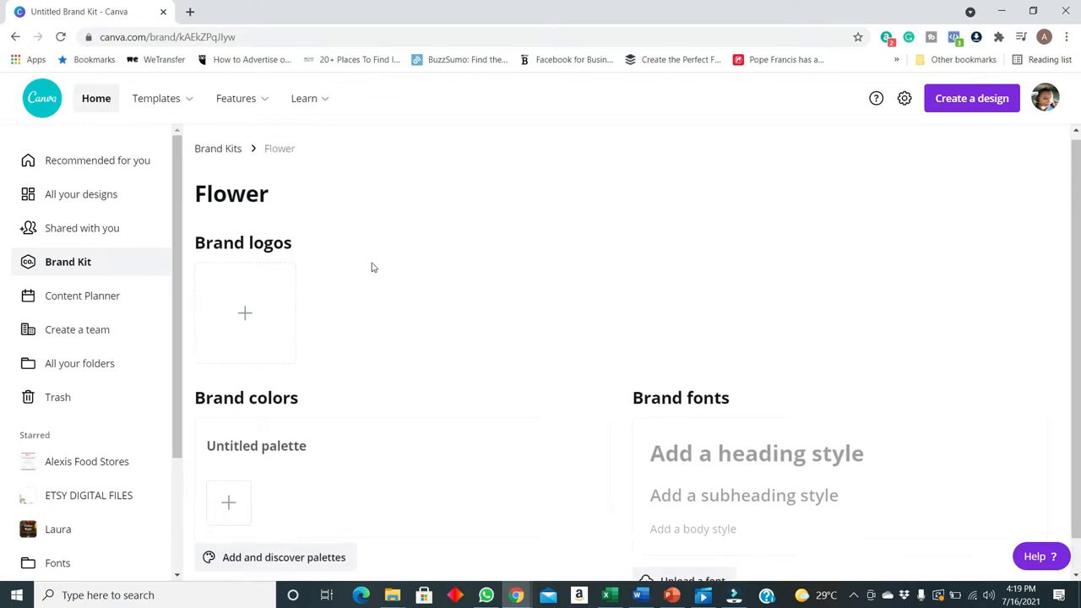
click(245, 316)
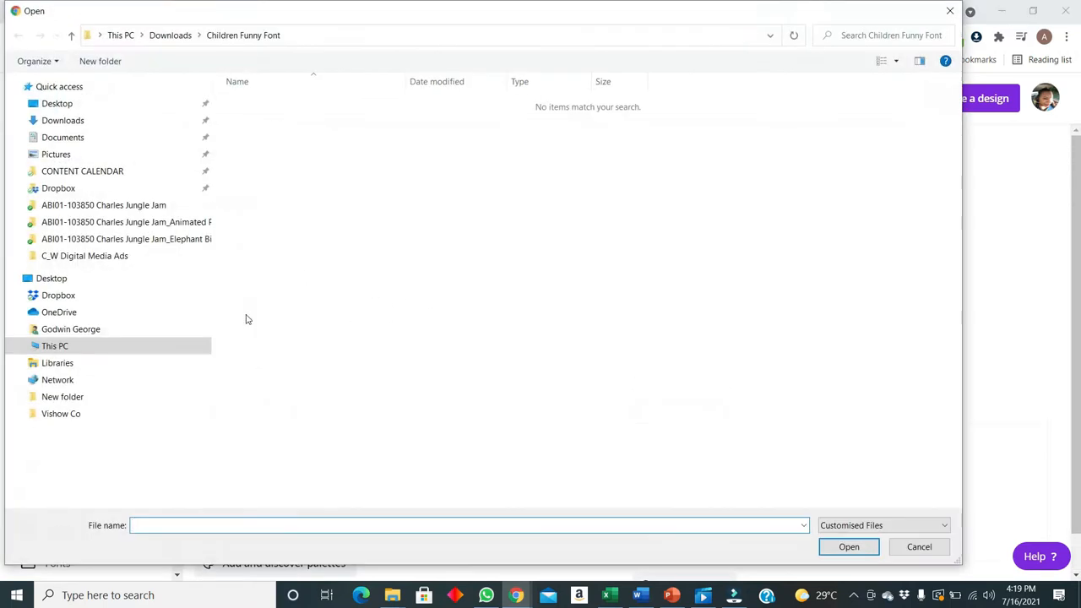
click(79, 104)
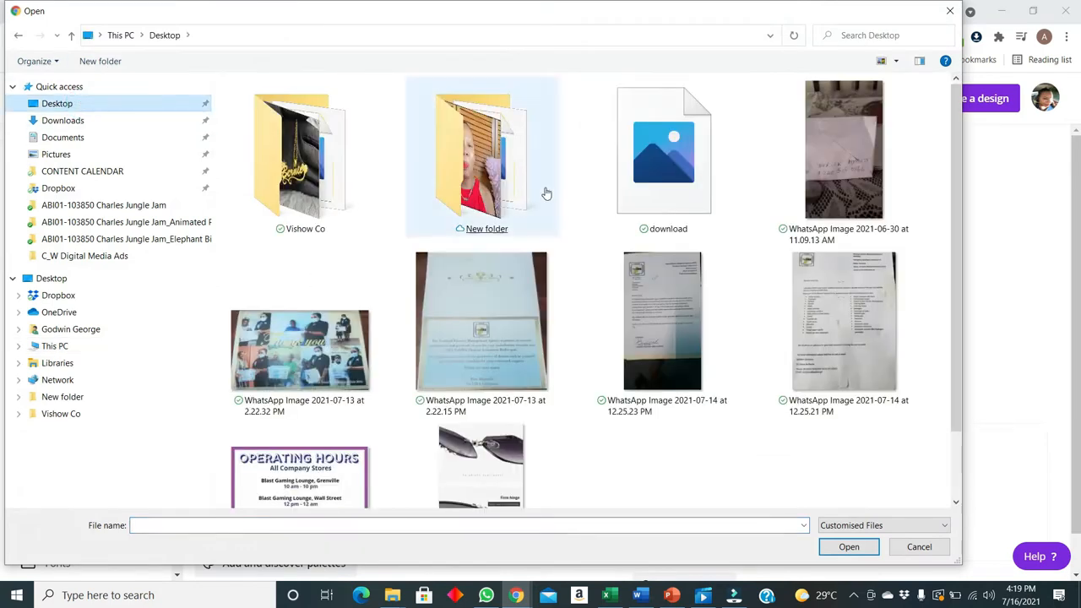
click(660, 181)
double_click(661, 181)
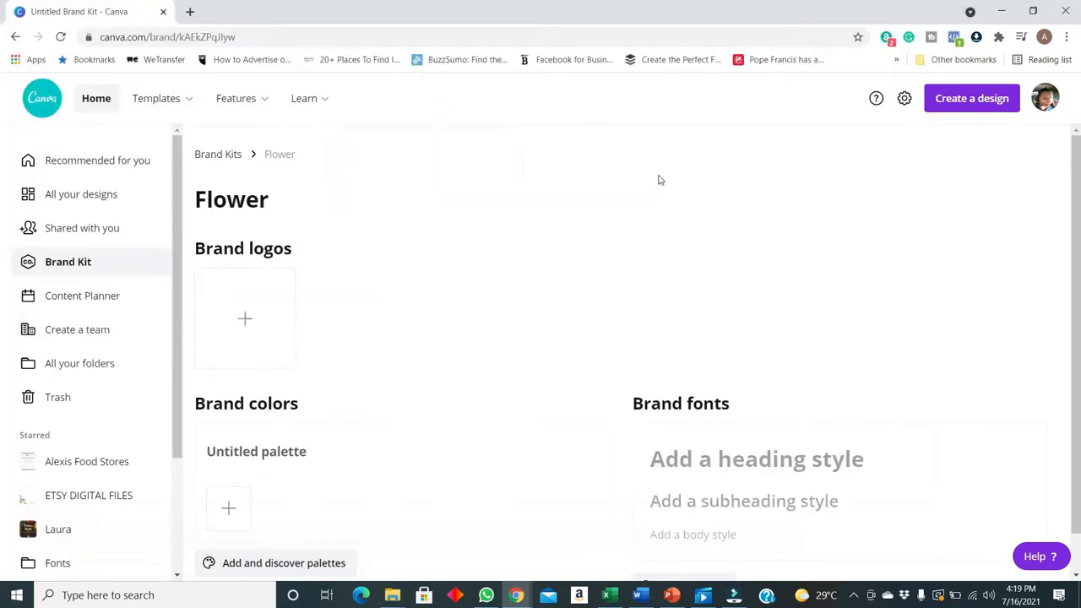
Extract the colors of the flower logo and keep them as a brand color palette
scroll(462, 407, down, 1)
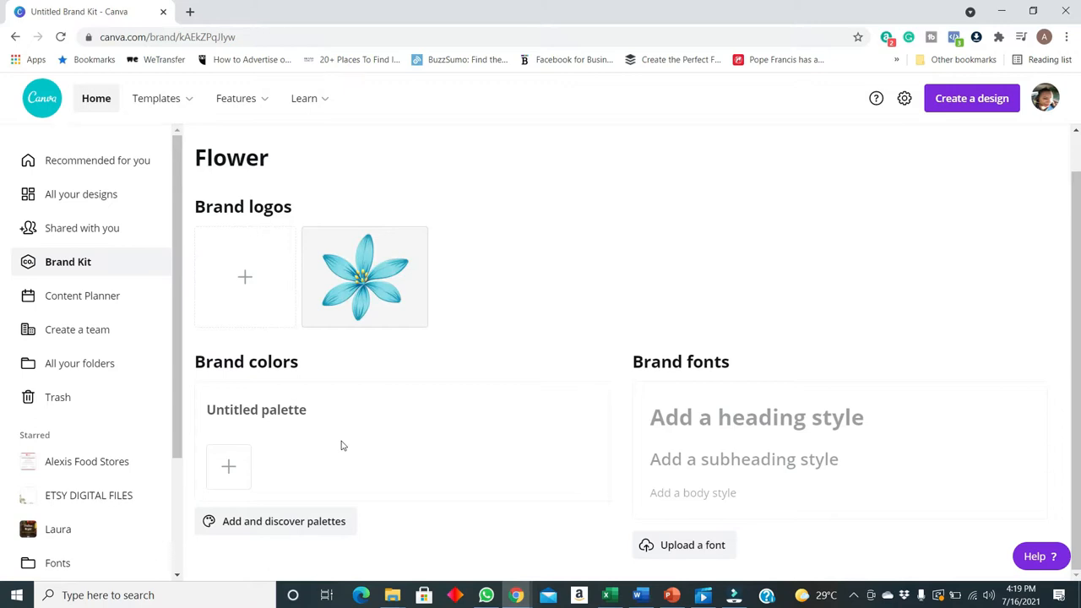
mouse_move(390, 266)
click(410, 247)
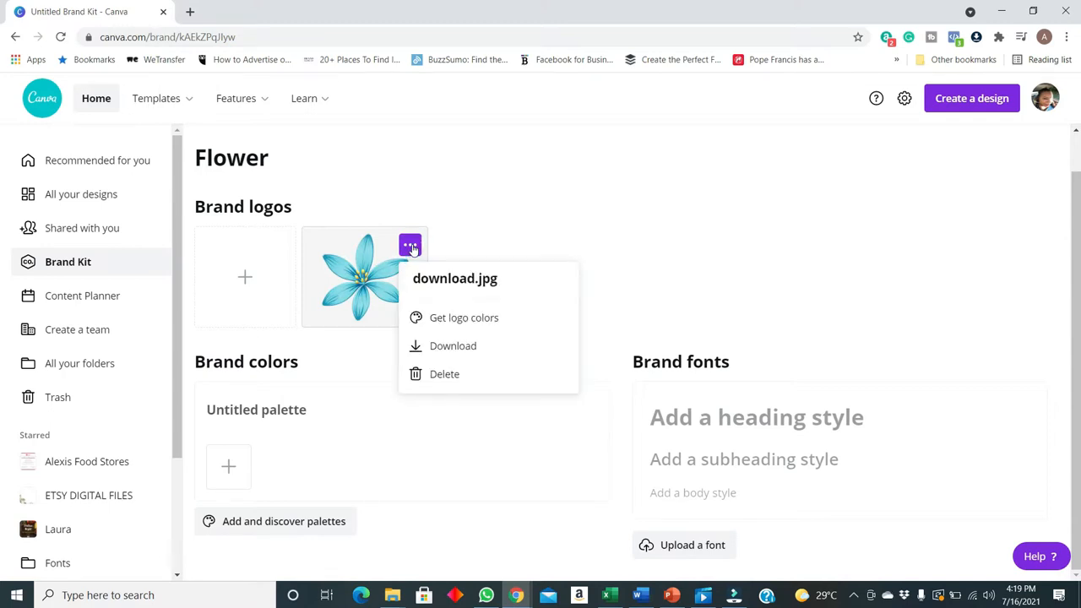
click(471, 321)
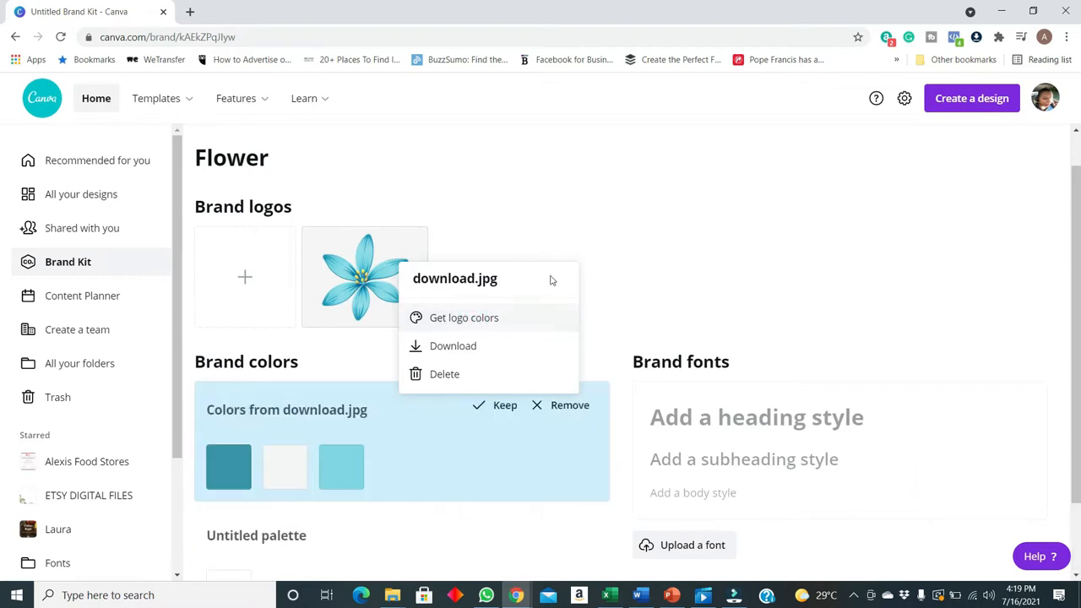
click(633, 310)
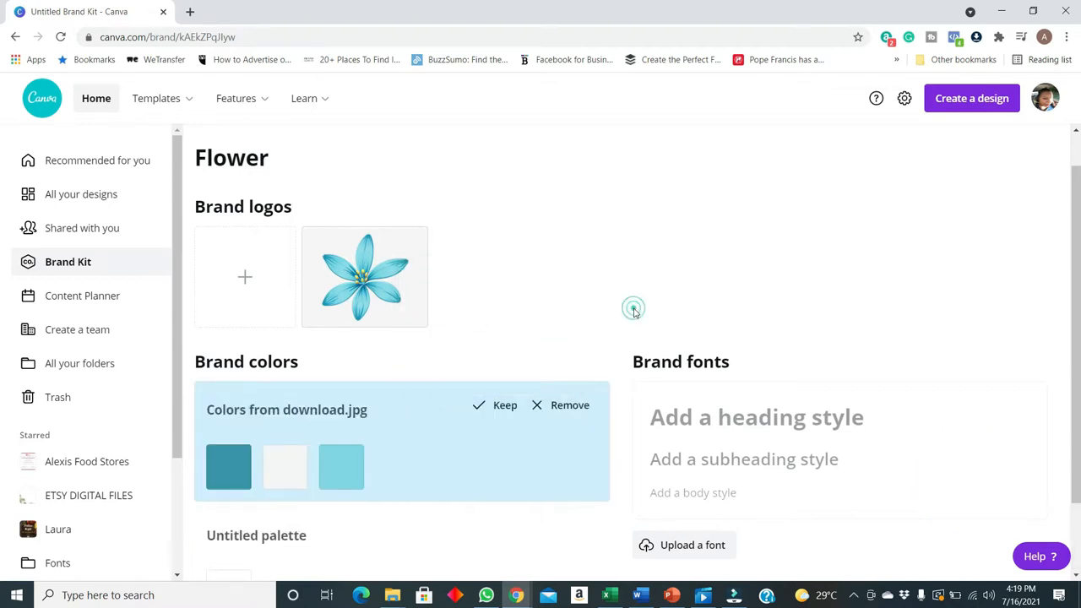
click(499, 407)
Search the ready-made palettes for "green" and add the Covered in Ivy palette to the brand colors
scroll(528, 393, down, 1)
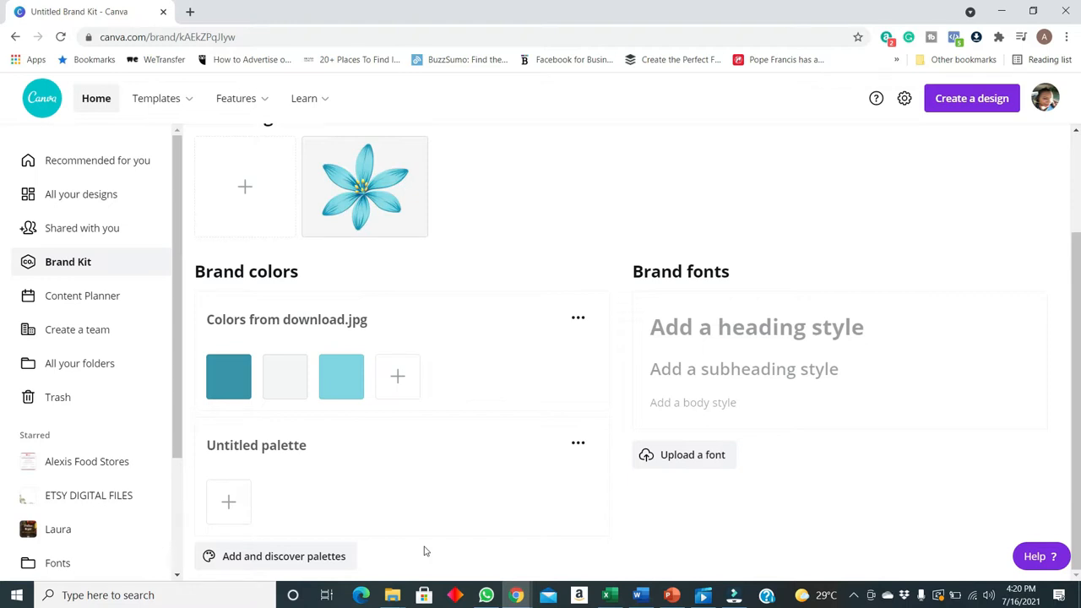
click(306, 558)
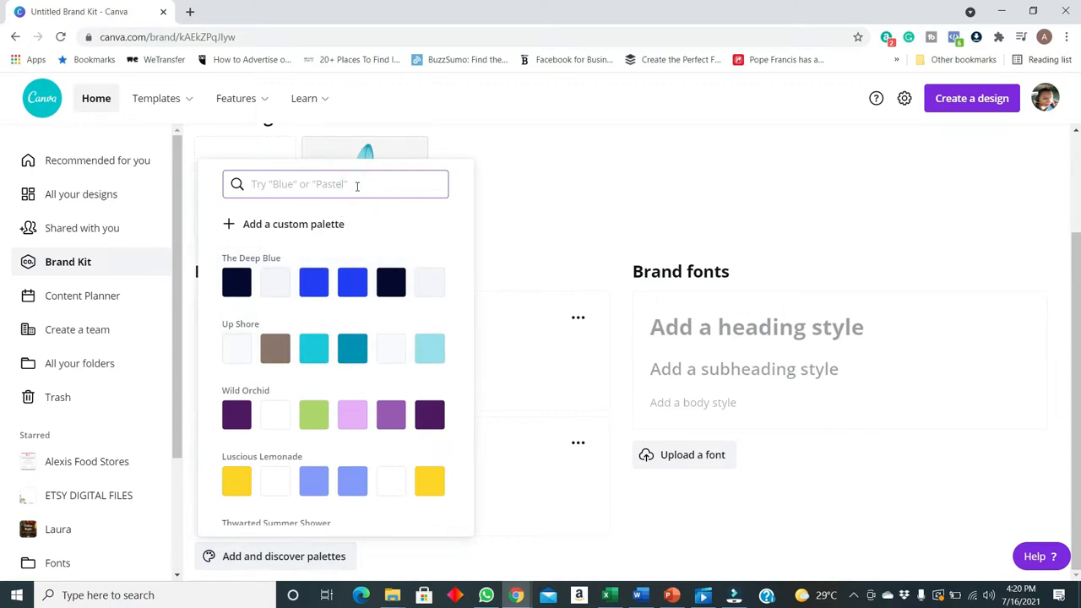
text(green)
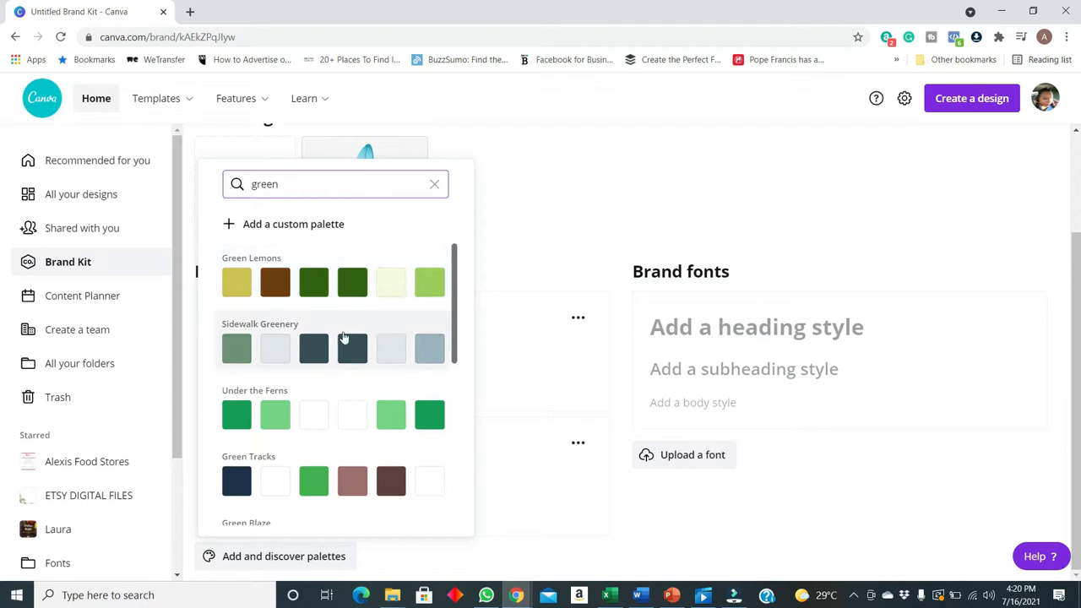
scroll(257, 387, down, 2)
scroll(343, 363, down, 2)
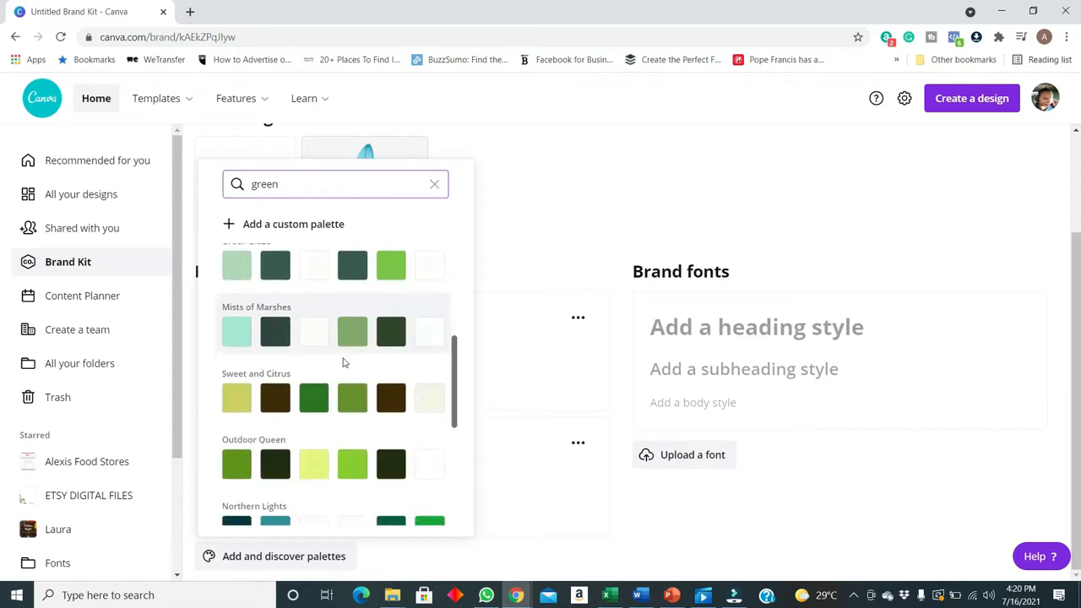
scroll(347, 380, down, 2)
scroll(344, 428, down, 1)
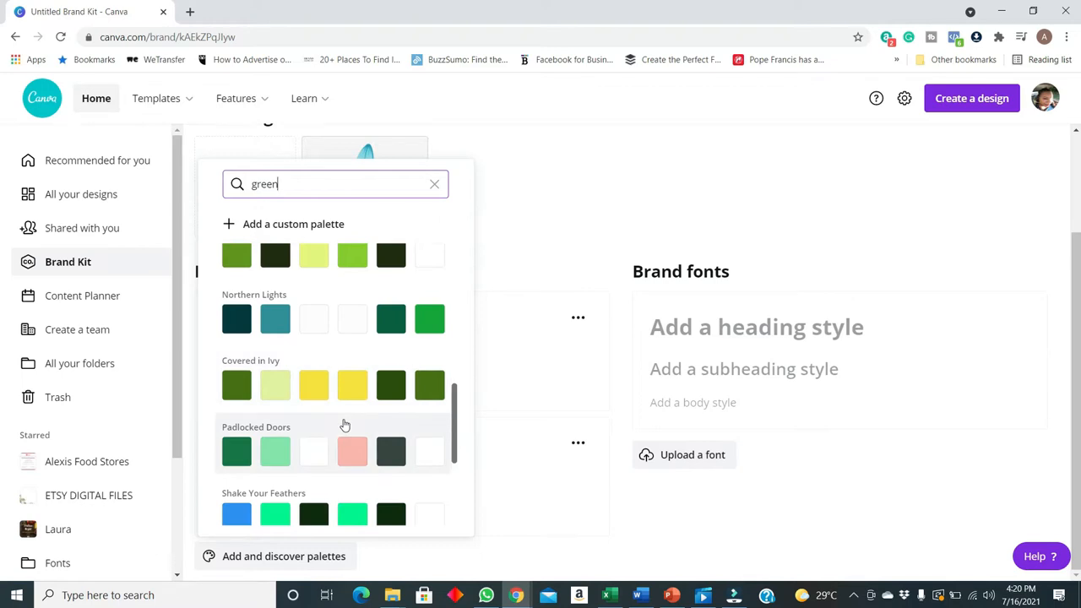
scroll(341, 391, down, 1)
scroll(341, 393, down, 2)
scroll(329, 426, up, 2)
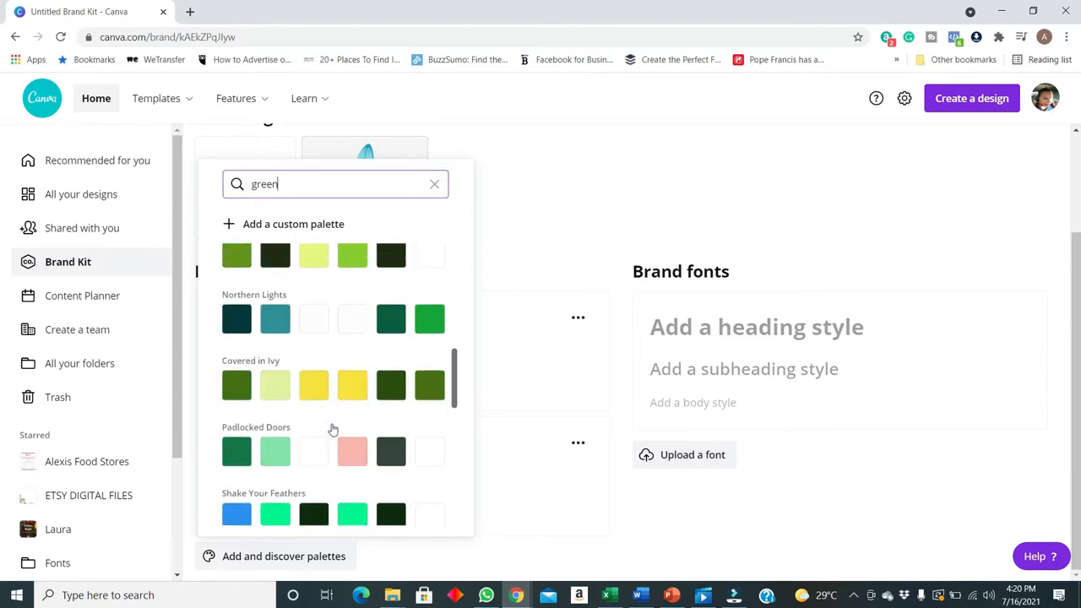
scroll(332, 430, up, 2)
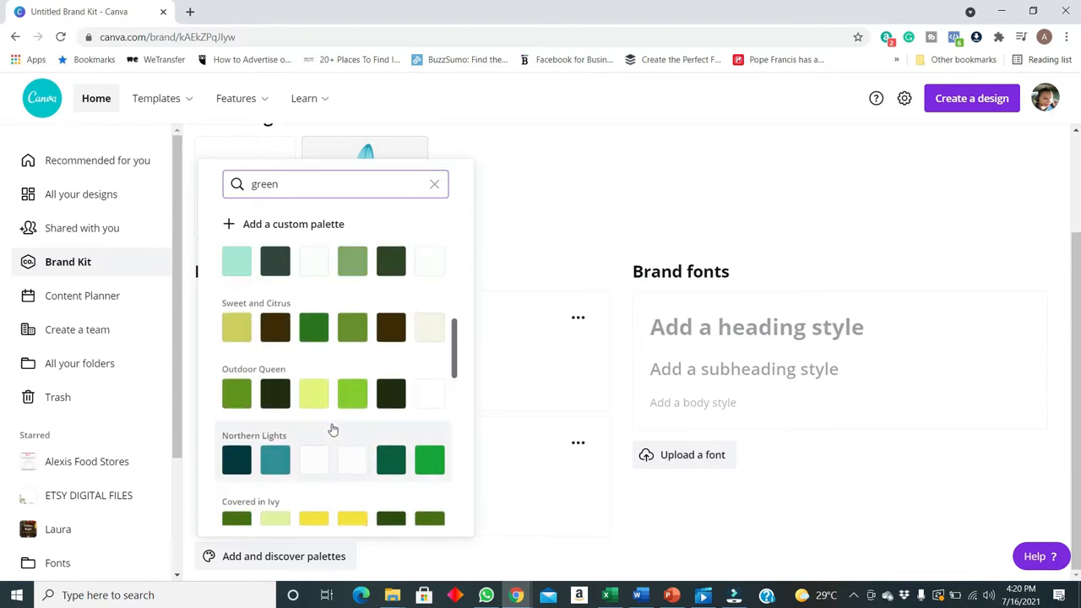
scroll(332, 430, down, 2)
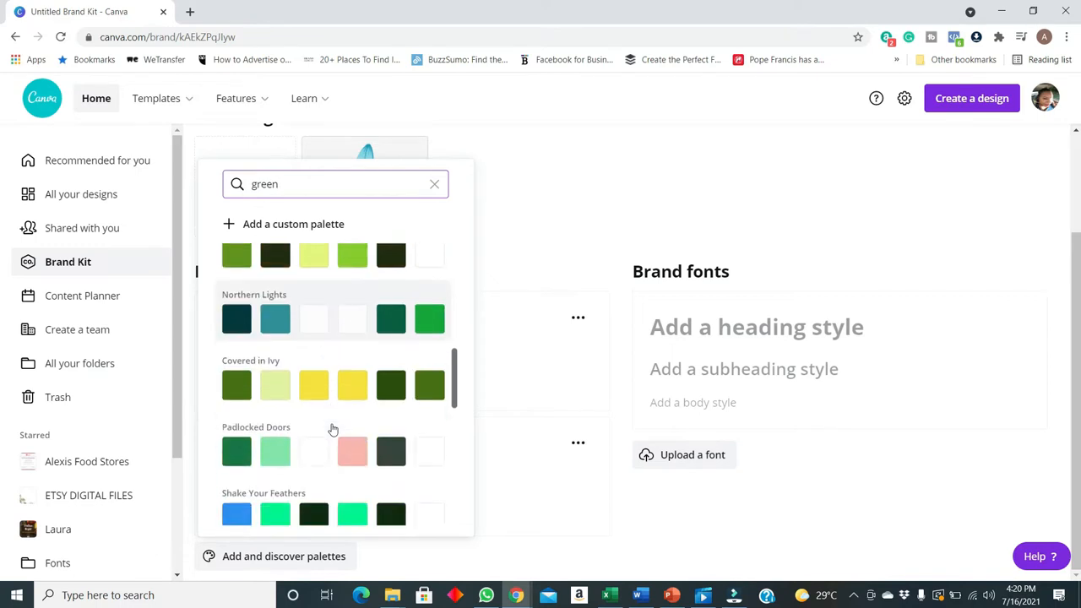
scroll(367, 391, up, 5)
scroll(330, 386, down, 6)
scroll(329, 409, down, 4)
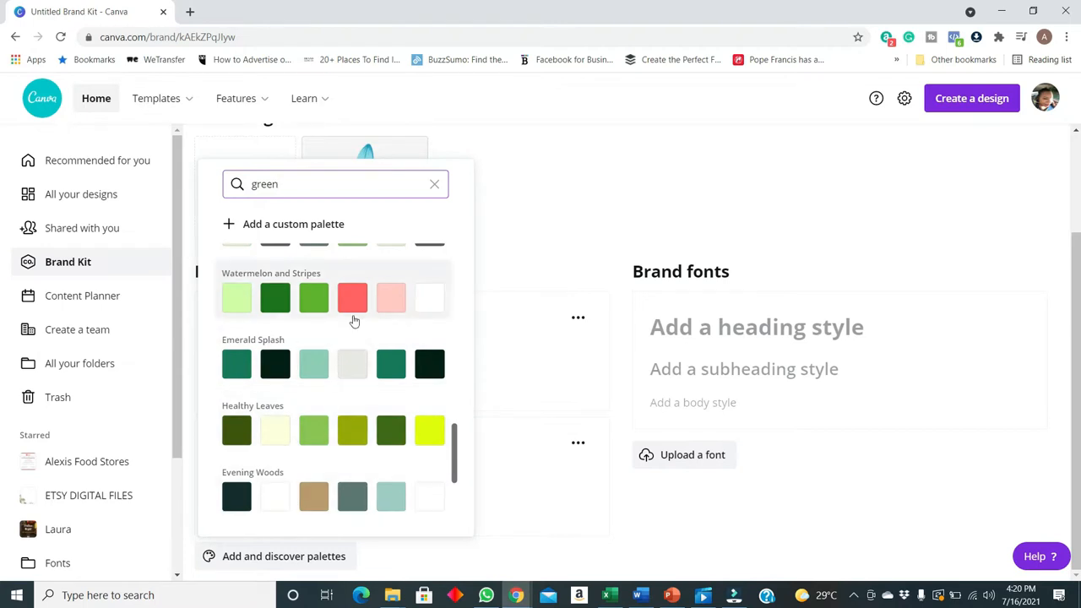
scroll(320, 317, up, 5)
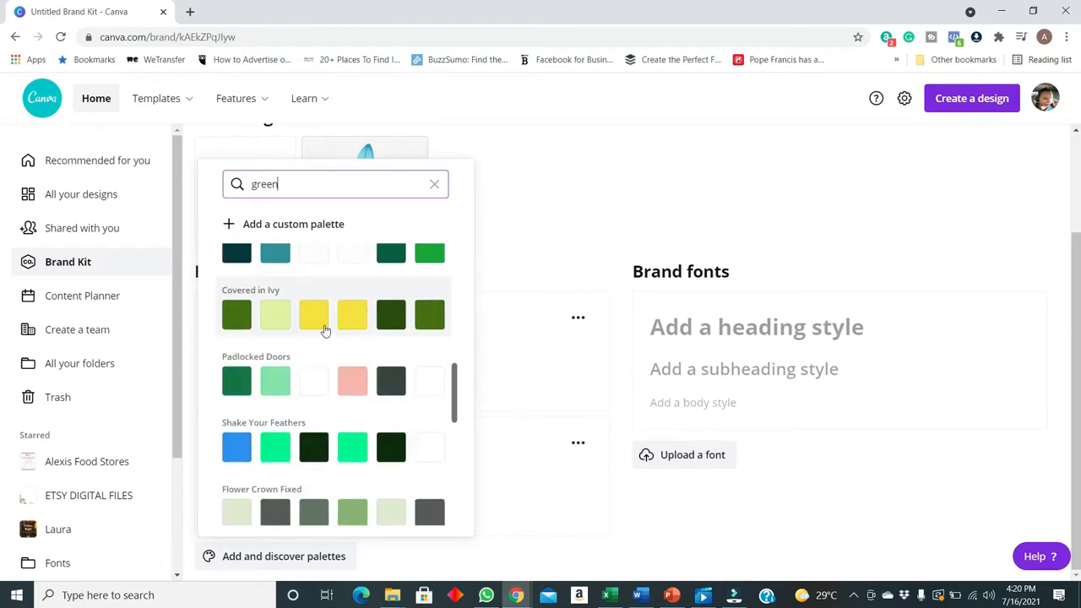
click(326, 317)
scroll(526, 455, down, 2)
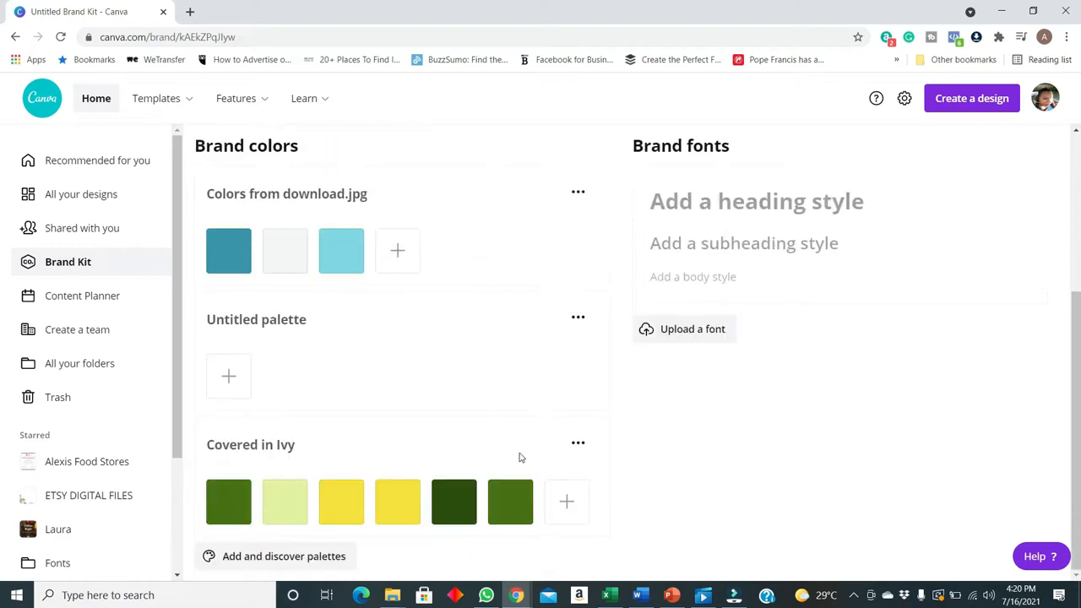
Delete the Covered in Ivy palette from the brand colors
click(280, 450)
click(331, 447)
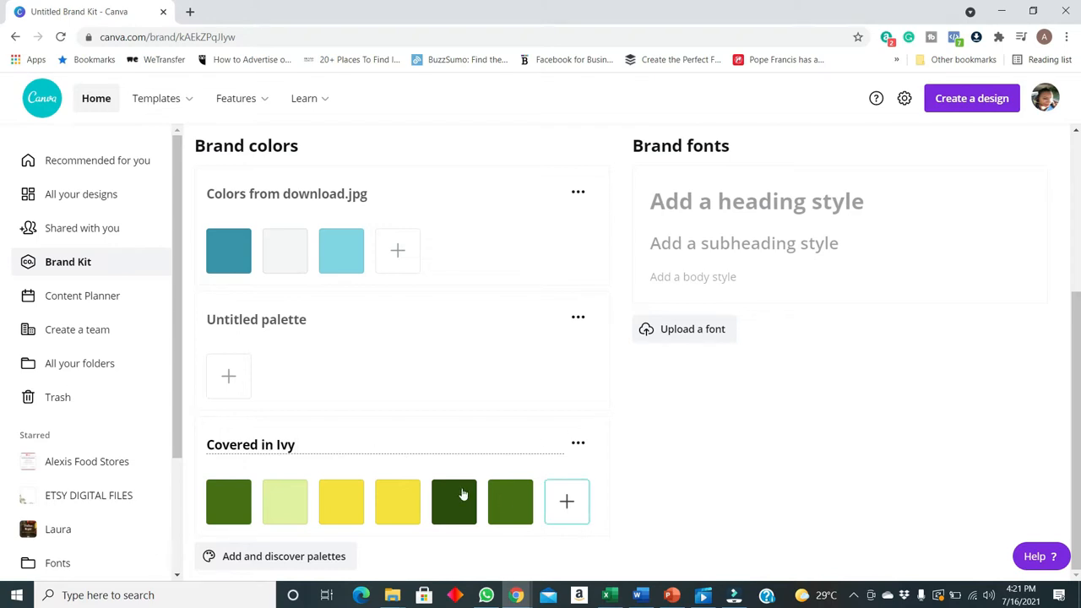
scroll(577, 445, up, 1)
scroll(577, 445, up, 1)
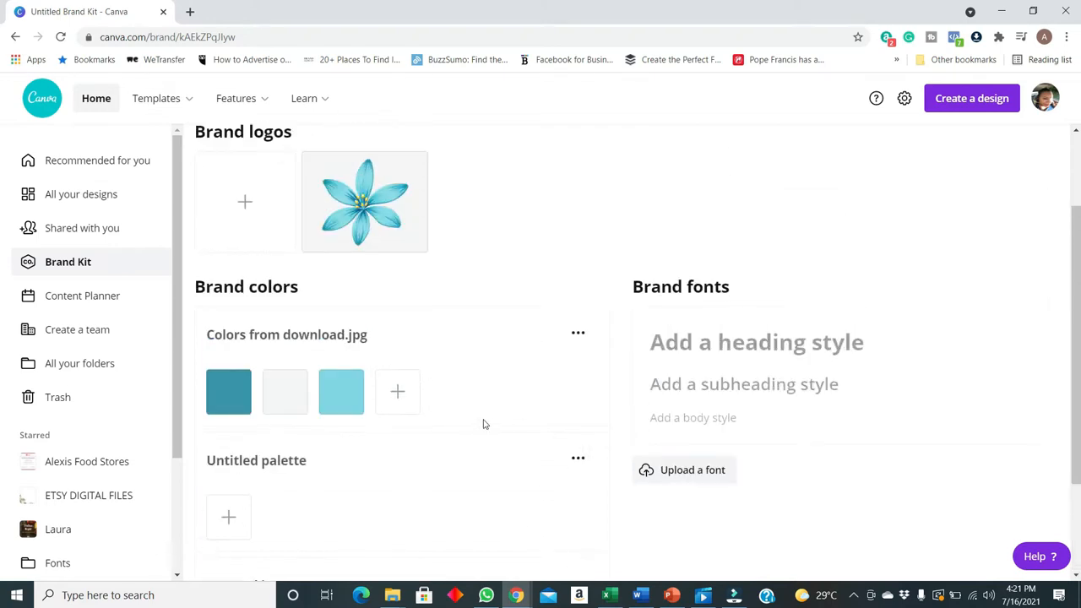
scroll(401, 427, down, 2)
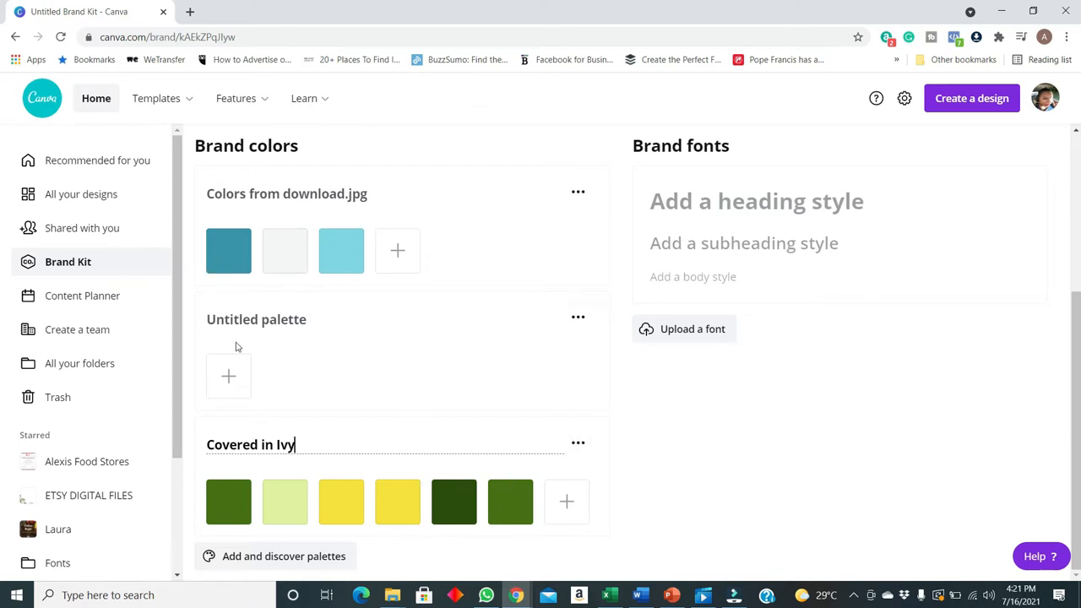
click(578, 443)
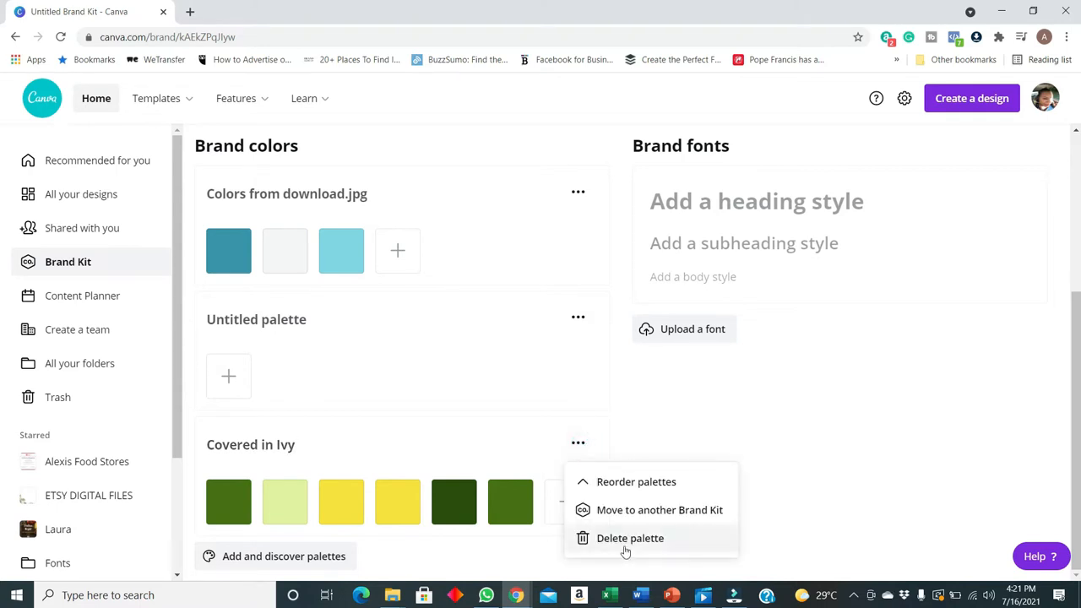
click(642, 539)
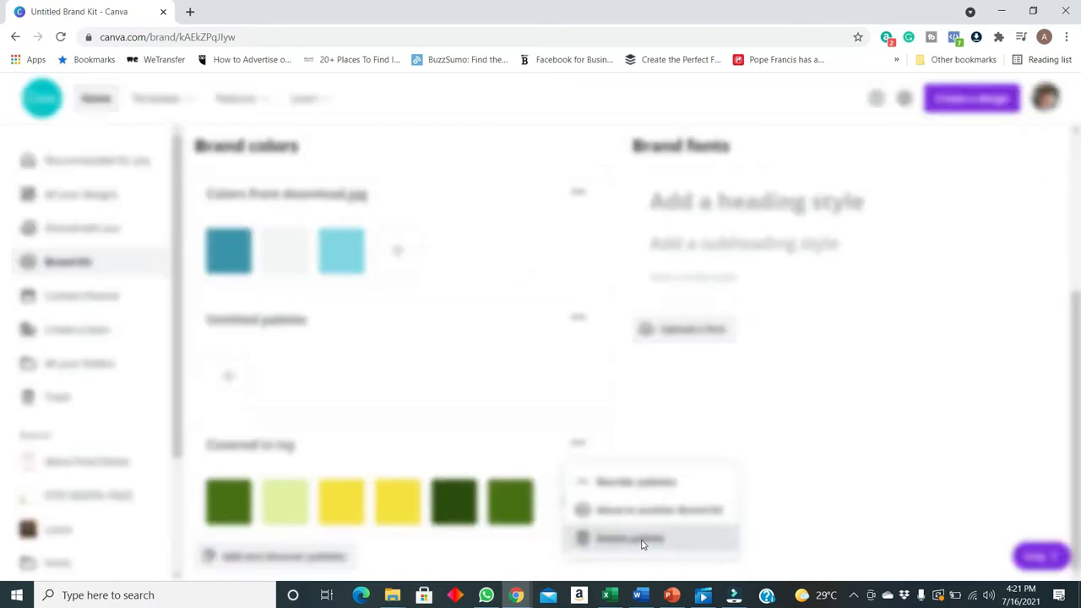
click(605, 388)
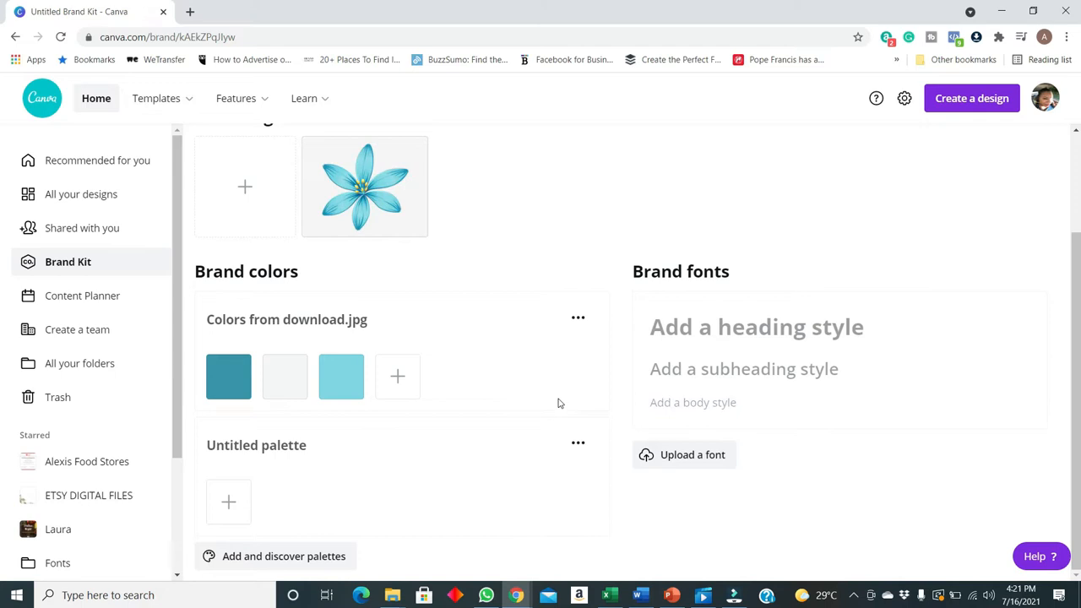
Add a yellow color, #F1D82B, to the palette taken from the logo
click(397, 376)
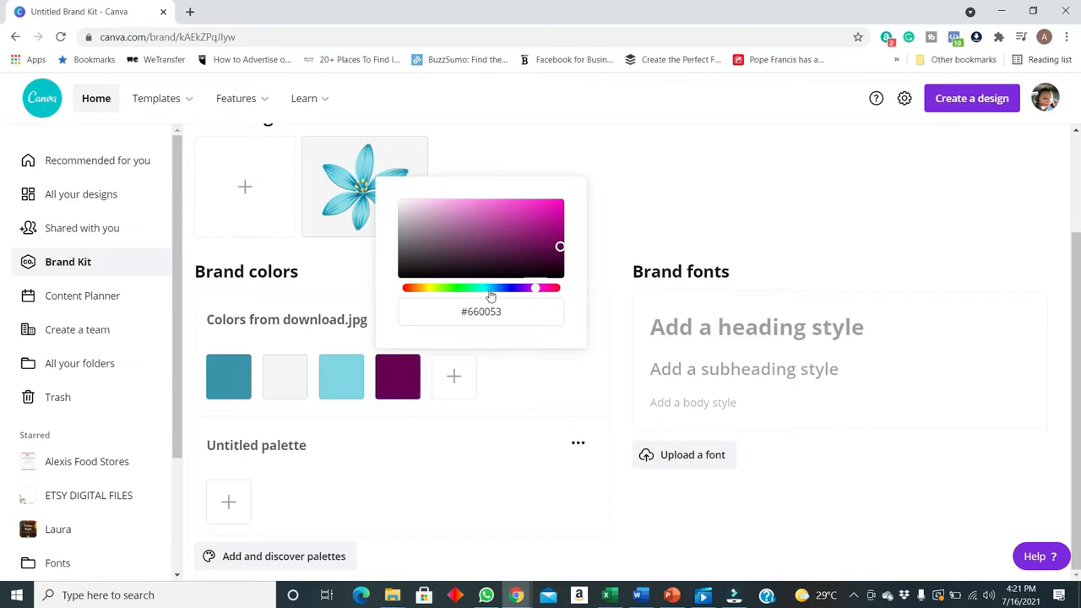
click(428, 289)
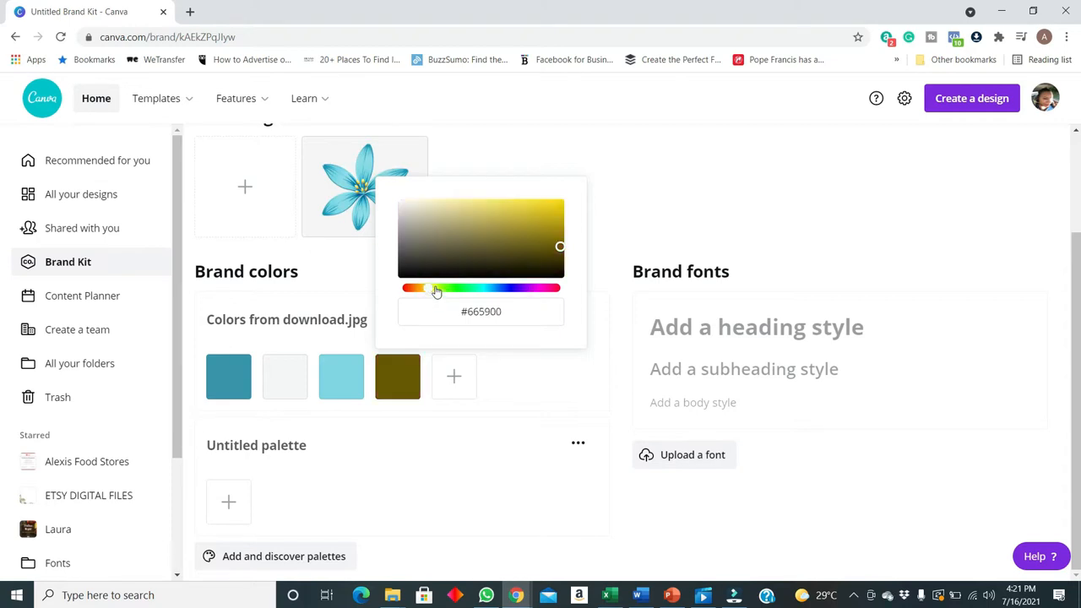
mouse_move(551, 210)
mouse_down()
mouse_move(494, 208)
mouse_move(533, 207)
mouse_up()
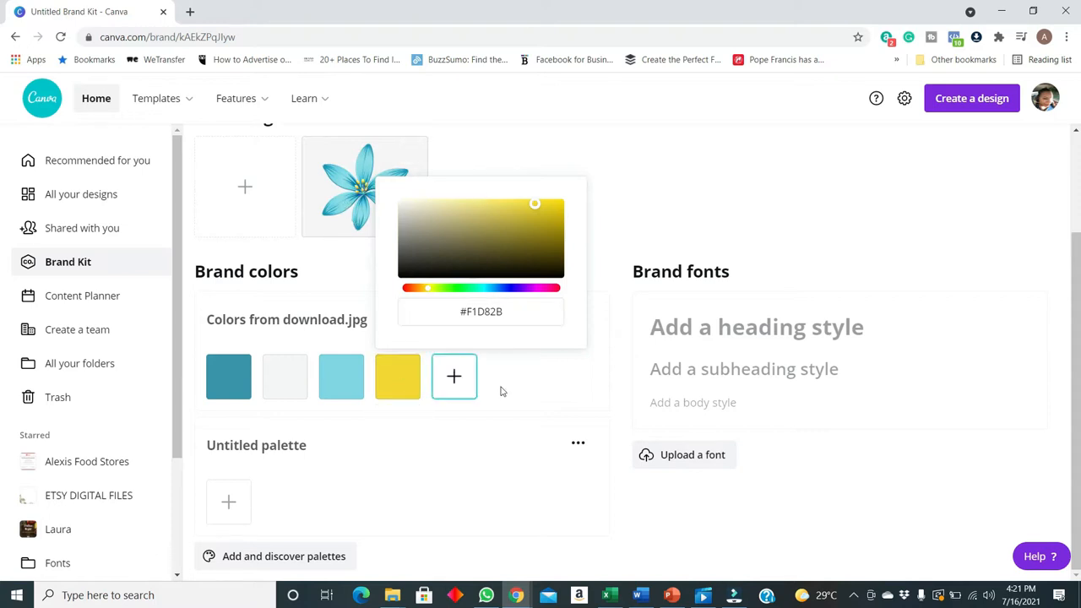
click(543, 405)
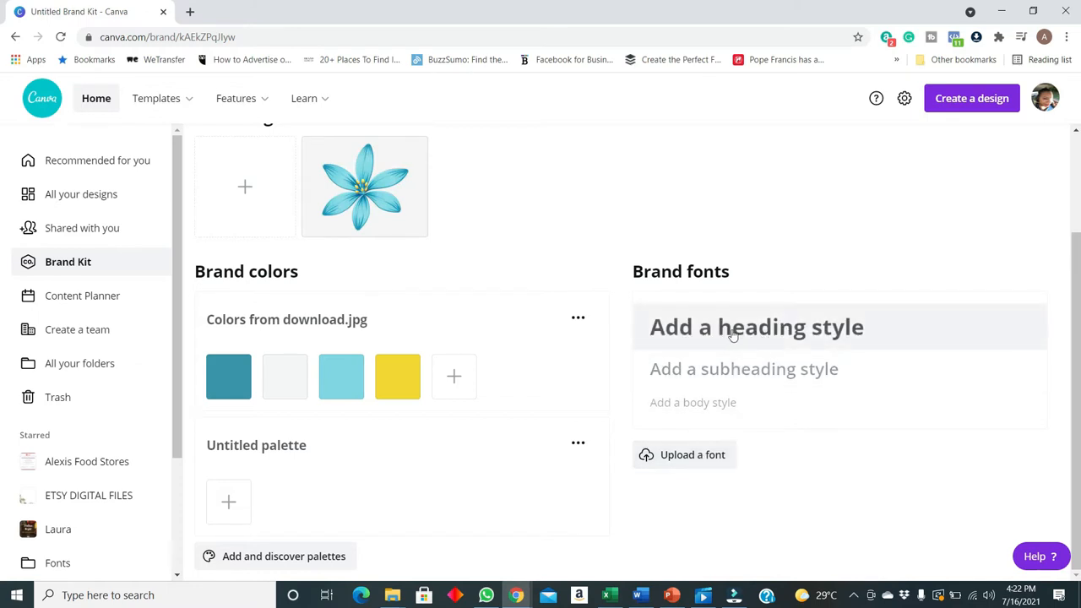
click(764, 334)
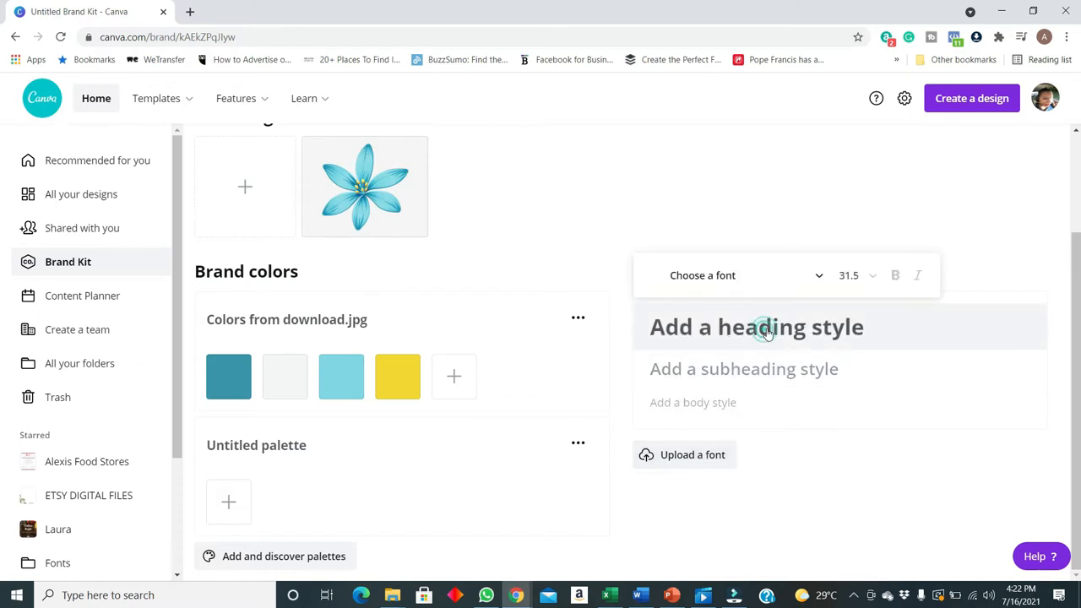
click(720, 277)
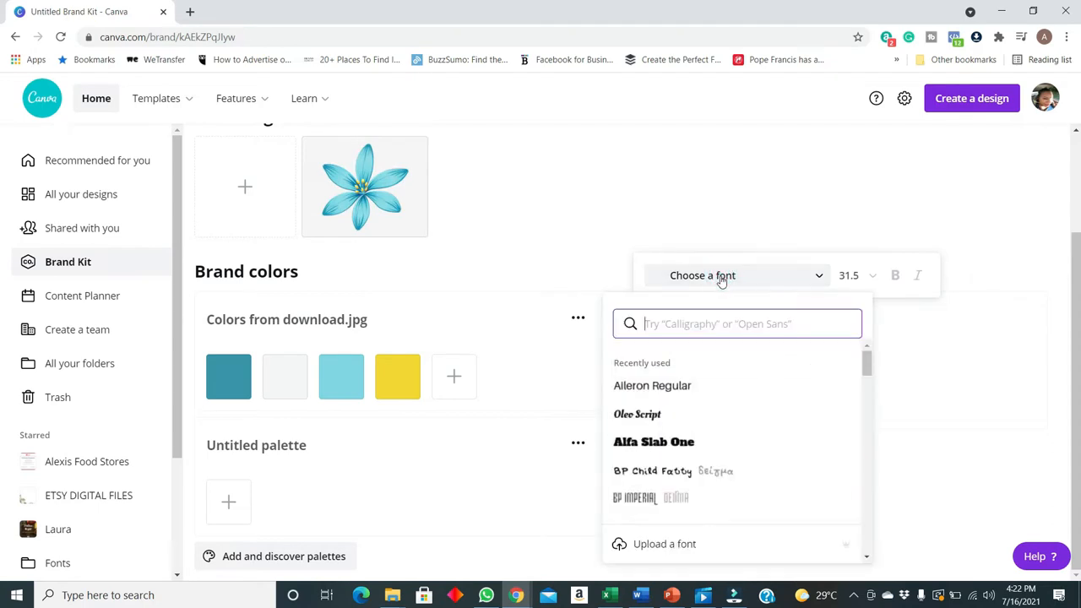
click(929, 381)
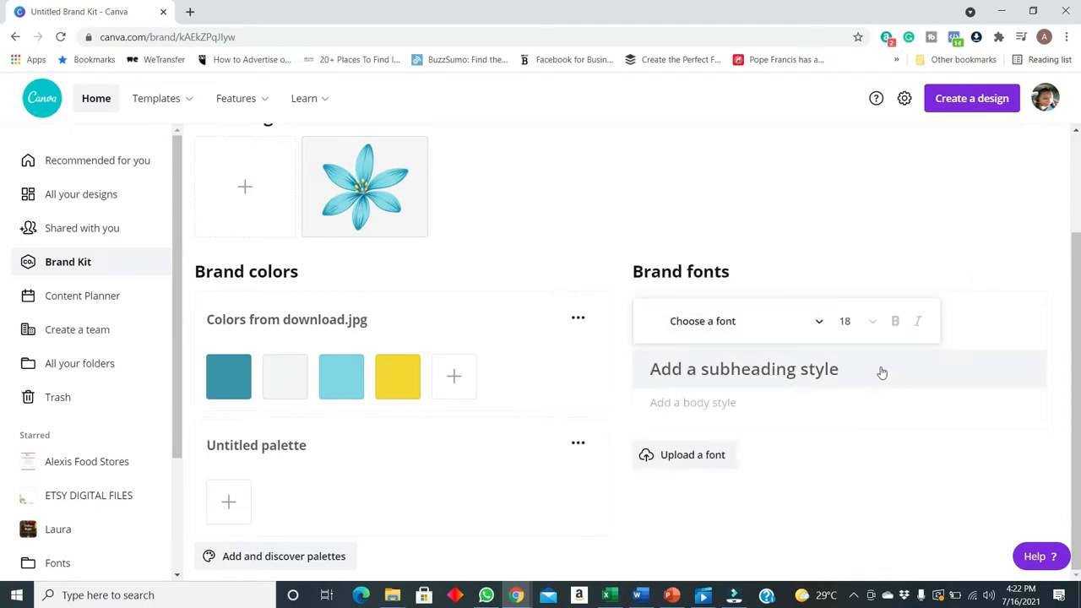
click(867, 265)
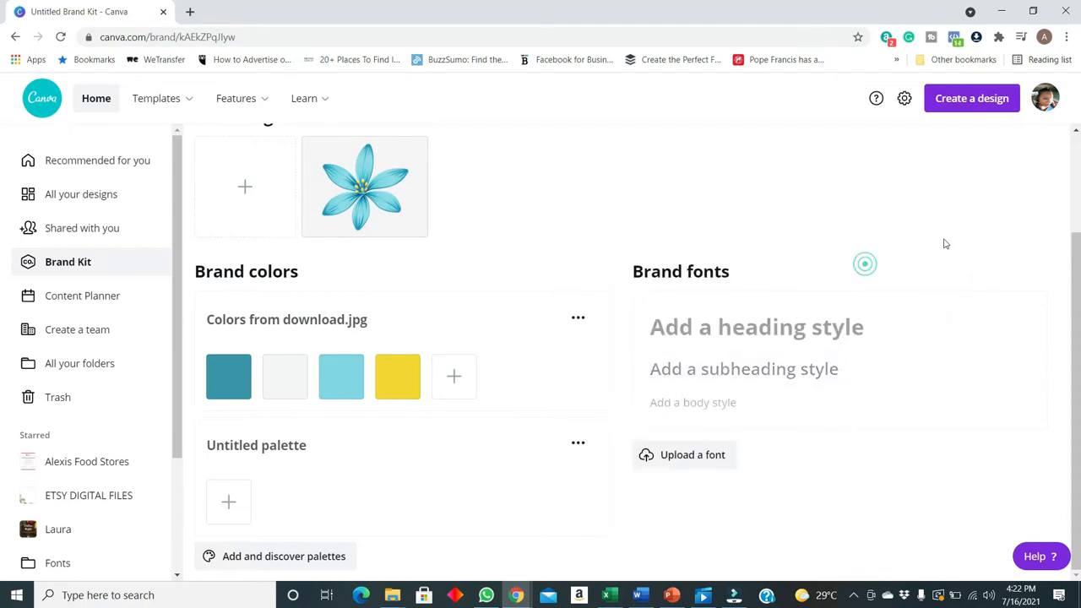
Set the heading style of the brand fonts to Archivo Black
click(754, 334)
click(731, 276)
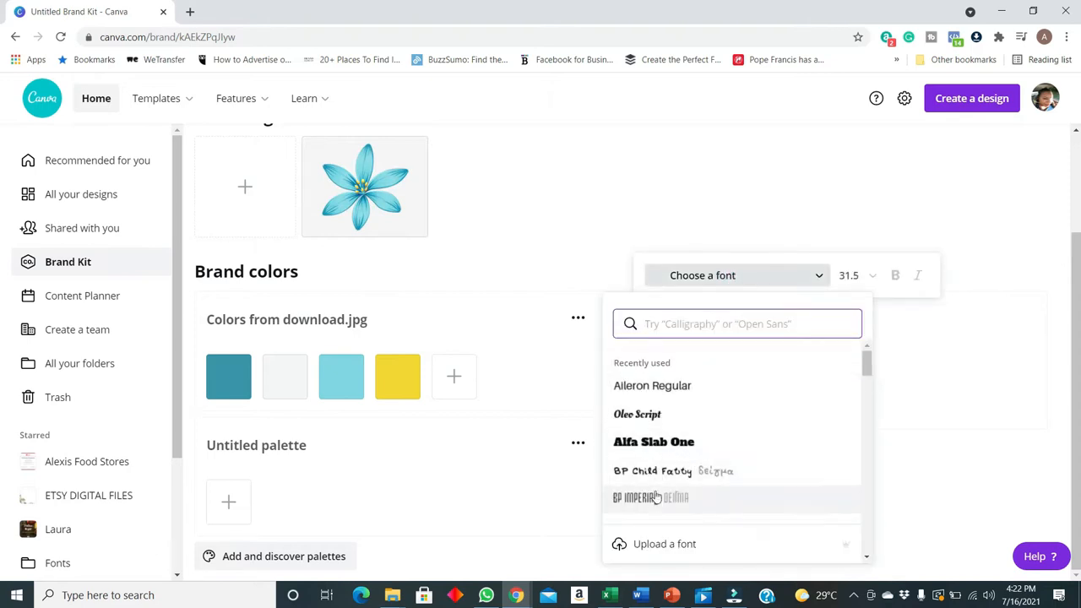
scroll(681, 478, down, 5)
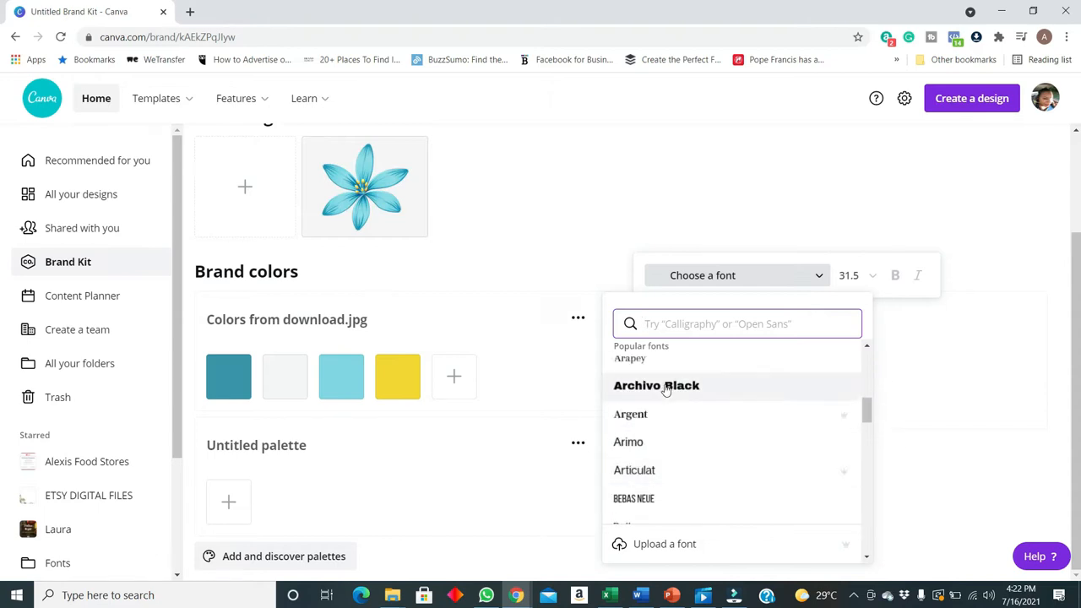
click(665, 388)
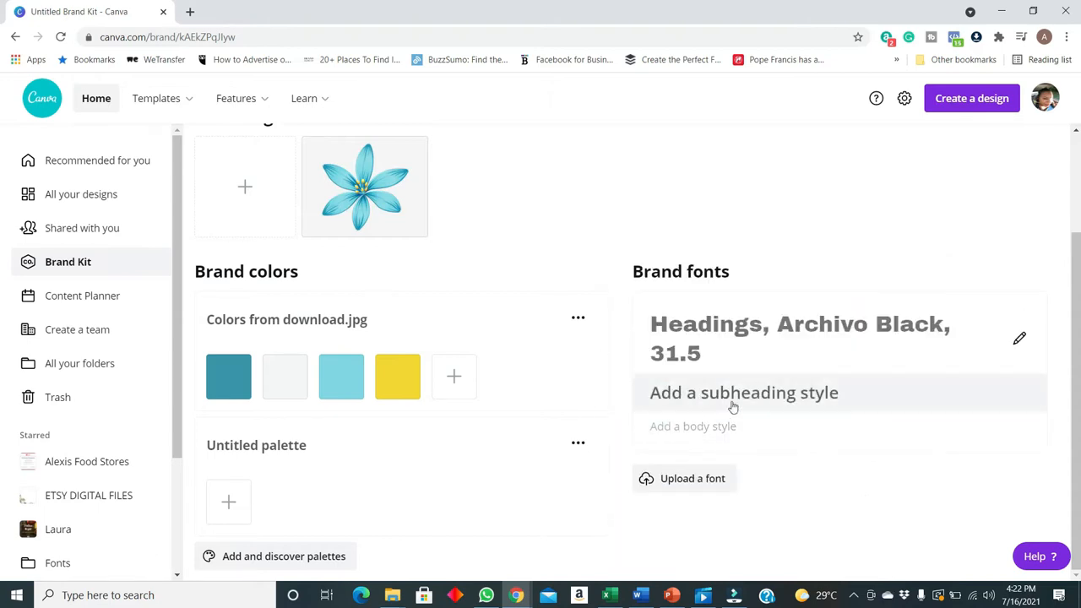
Set the subheading style of the brand fonts to Arapey
click(728, 399)
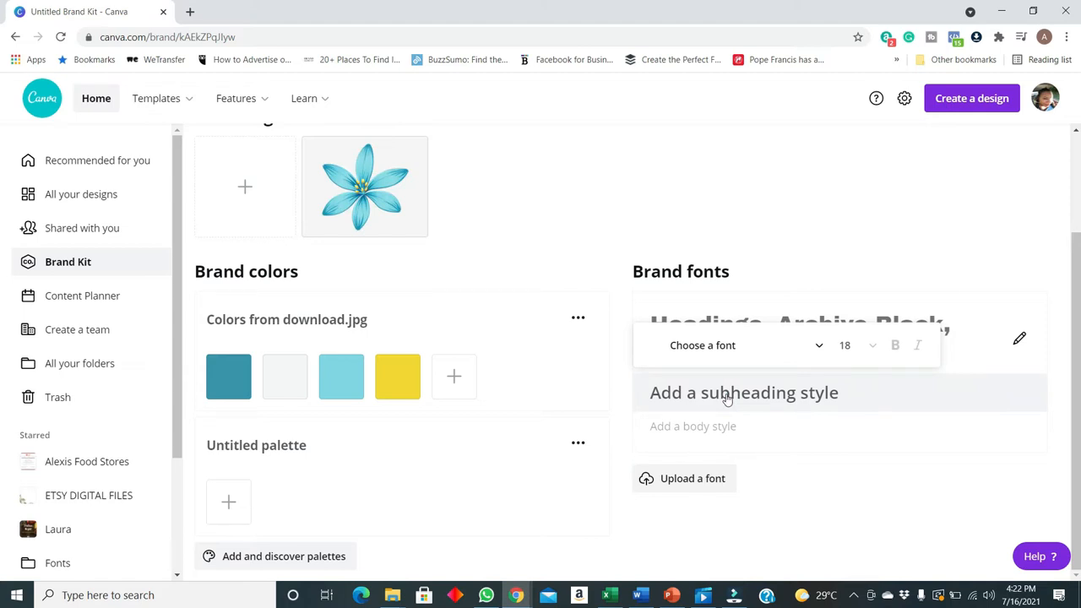
click(742, 353)
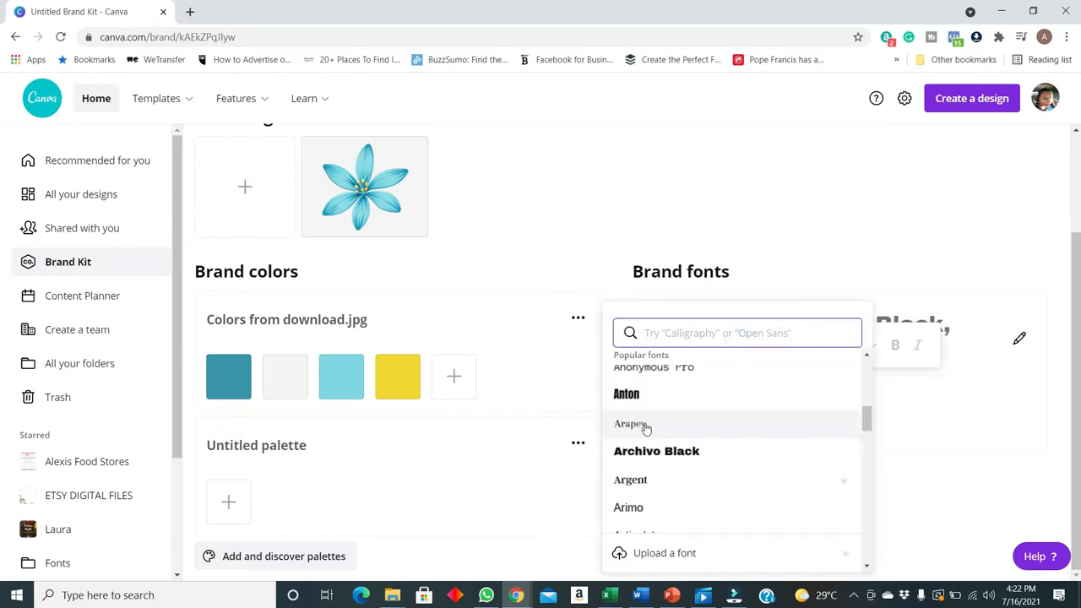
click(645, 423)
Set the body style of the brand fonts to Anonymous Pro
click(718, 422)
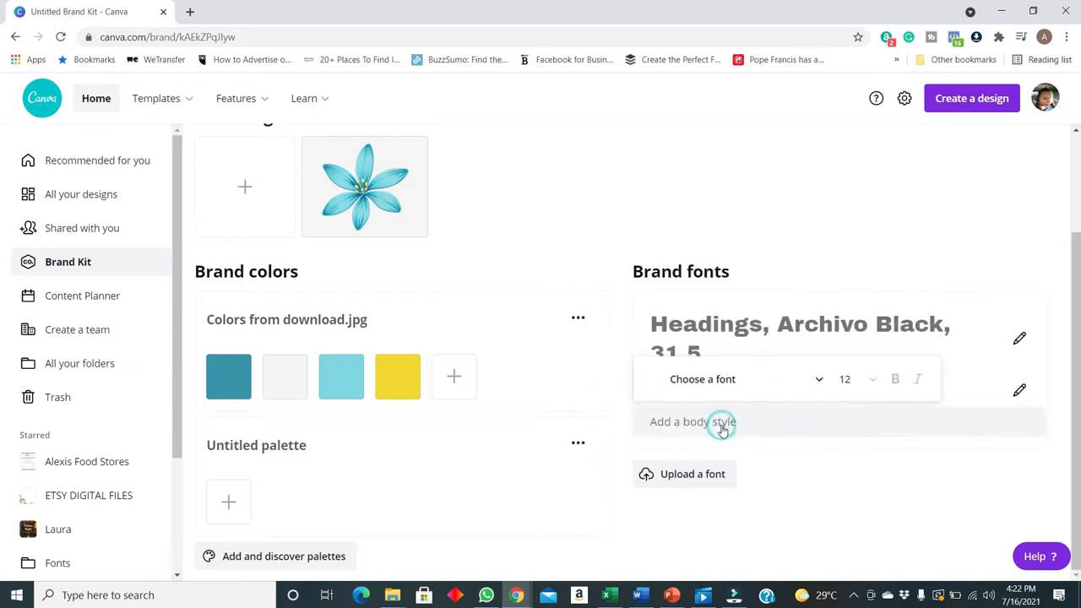
click(715, 379)
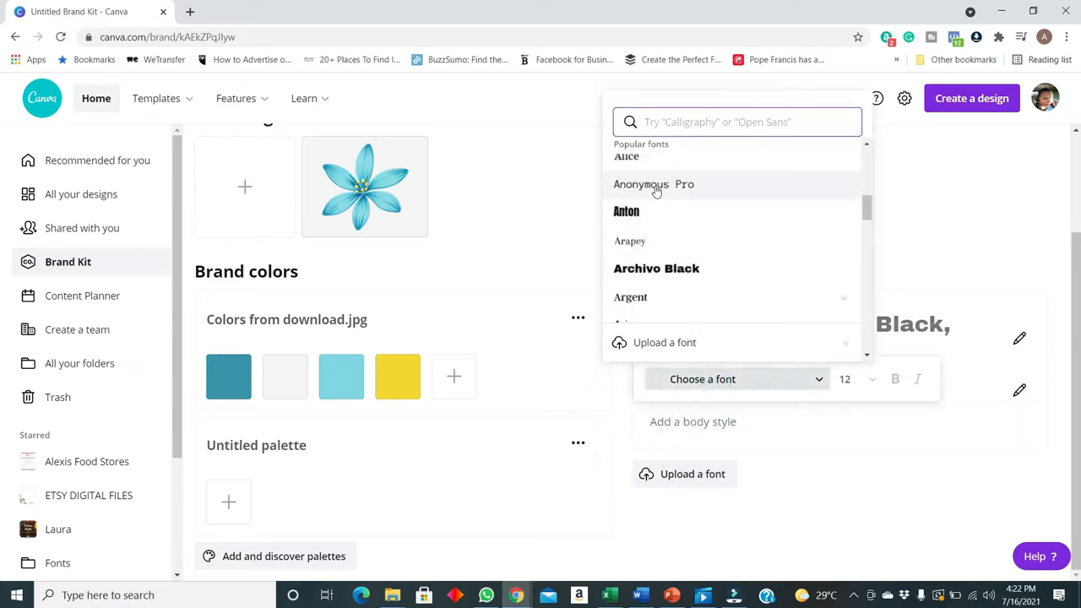
click(658, 184)
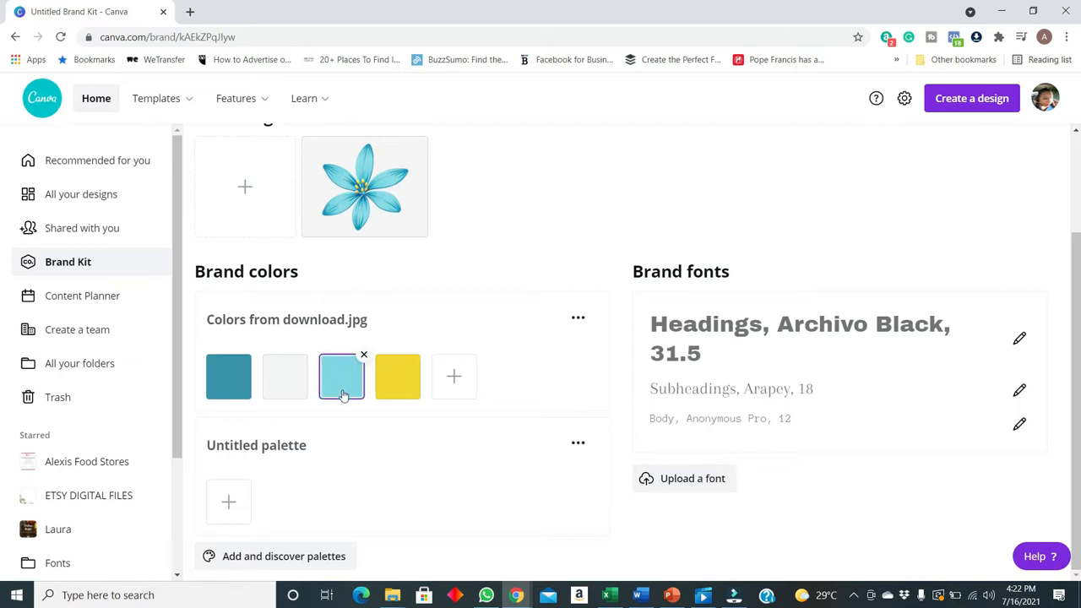
Review the Flower brand kit's logo, color palette and font styles
mouse_move(365, 368)
scroll(500, 423, up, 2)
scroll(500, 431, down, 2)
scroll(524, 437, up, 2)
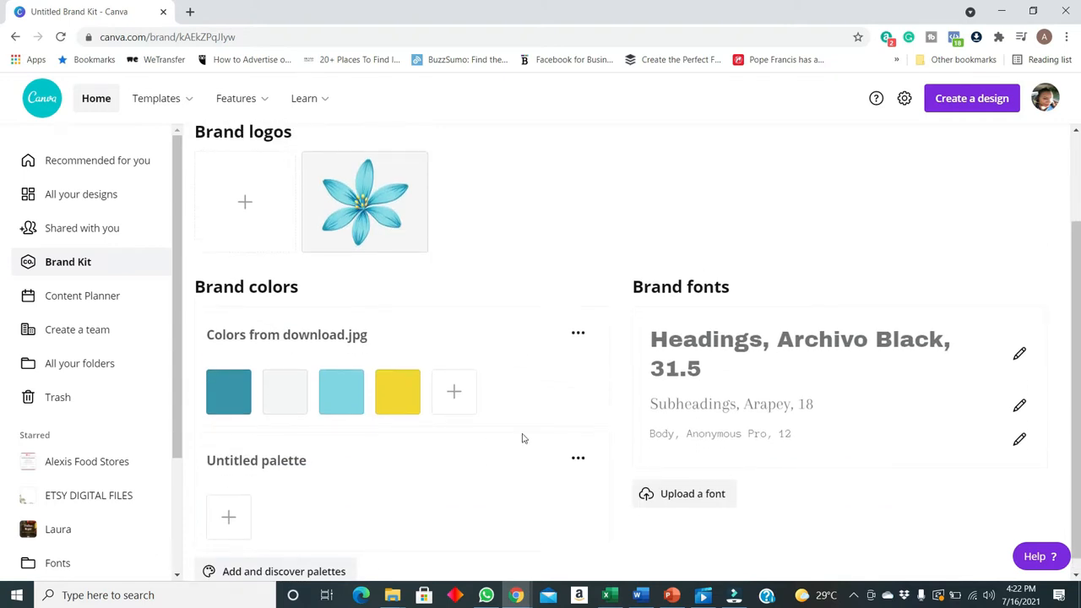
mouse_move(163, 98)
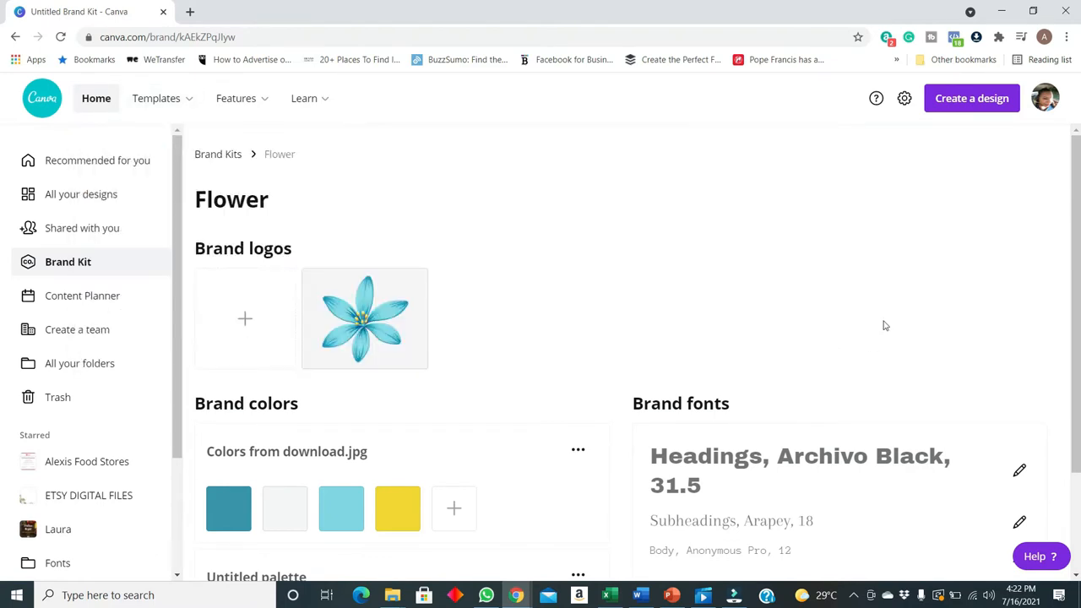
scroll(886, 333, down, 1)
scroll(703, 335, down, 1)
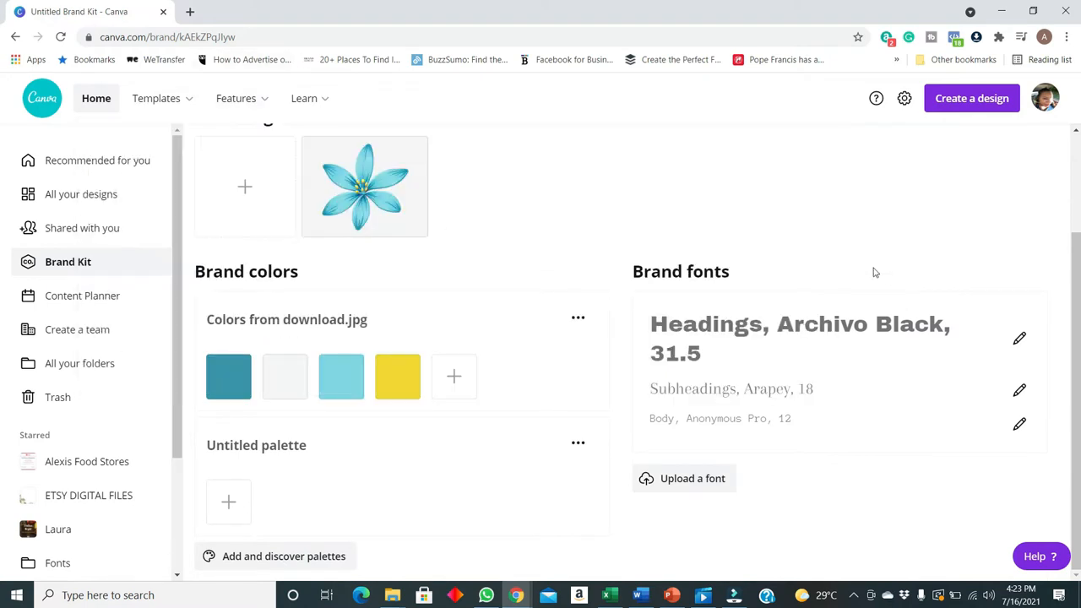
scroll(793, 276, up, 2)
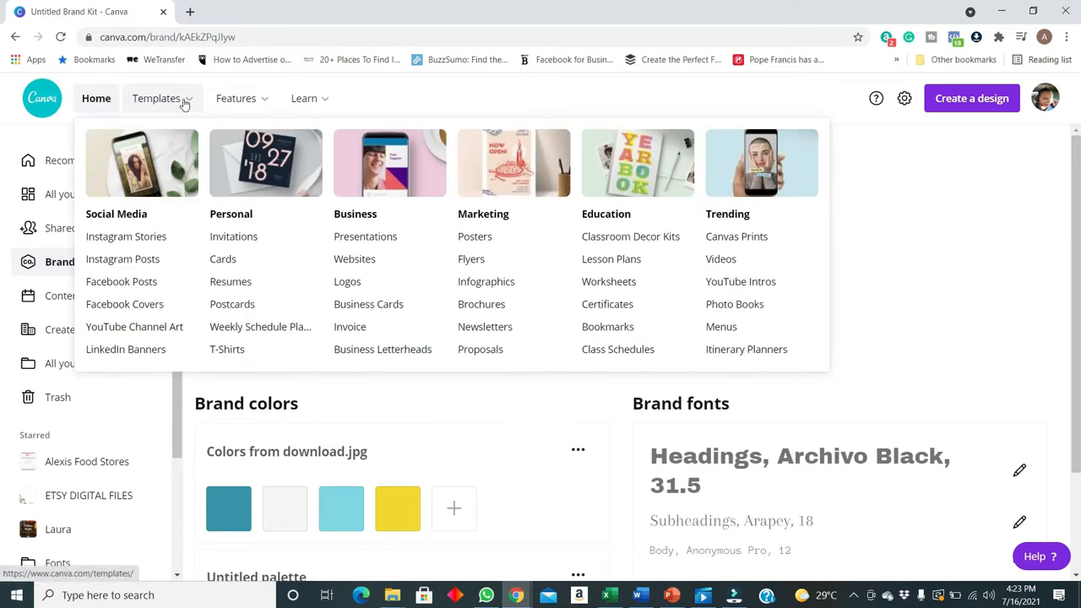
Find the Pink Gradient Skincare Price List among the Instagram post templates and open it for customizing
click(122, 260)
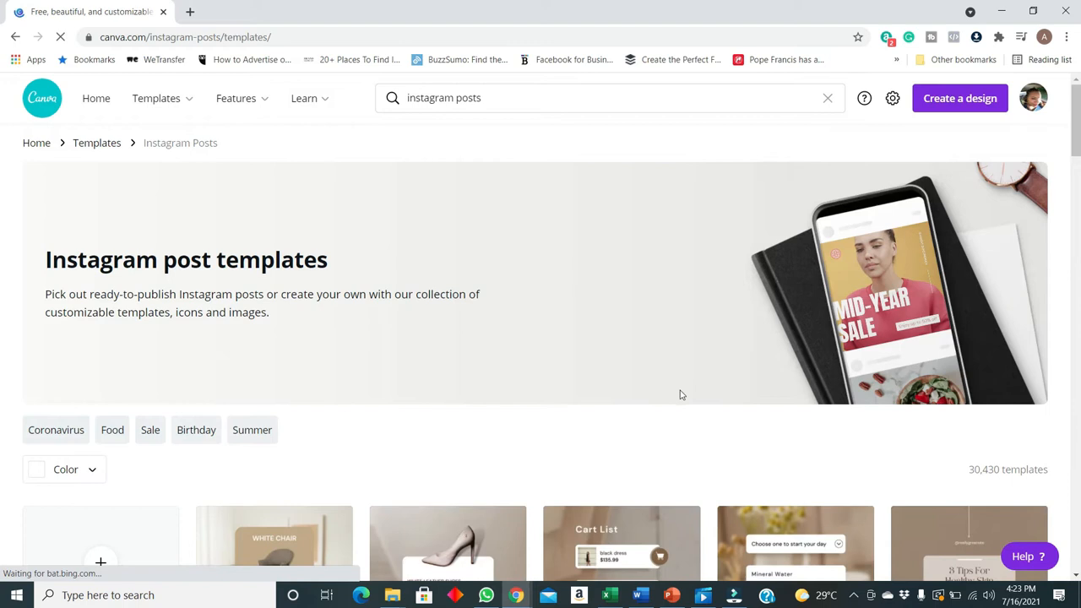
scroll(681, 394, down, 3)
scroll(505, 338, down, 3)
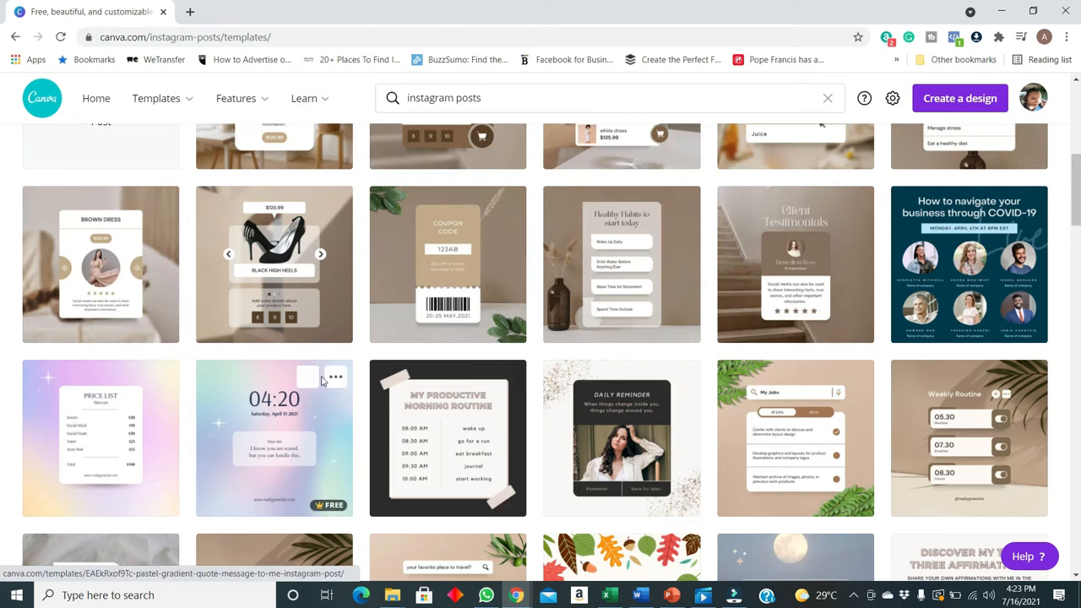
scroll(313, 372, down, 3)
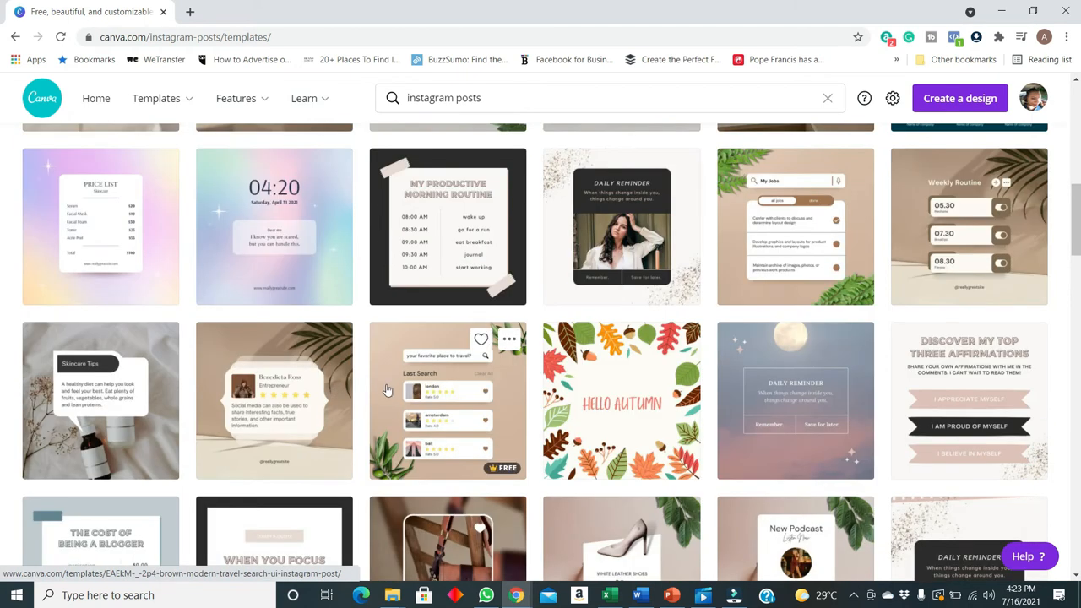
click(162, 258)
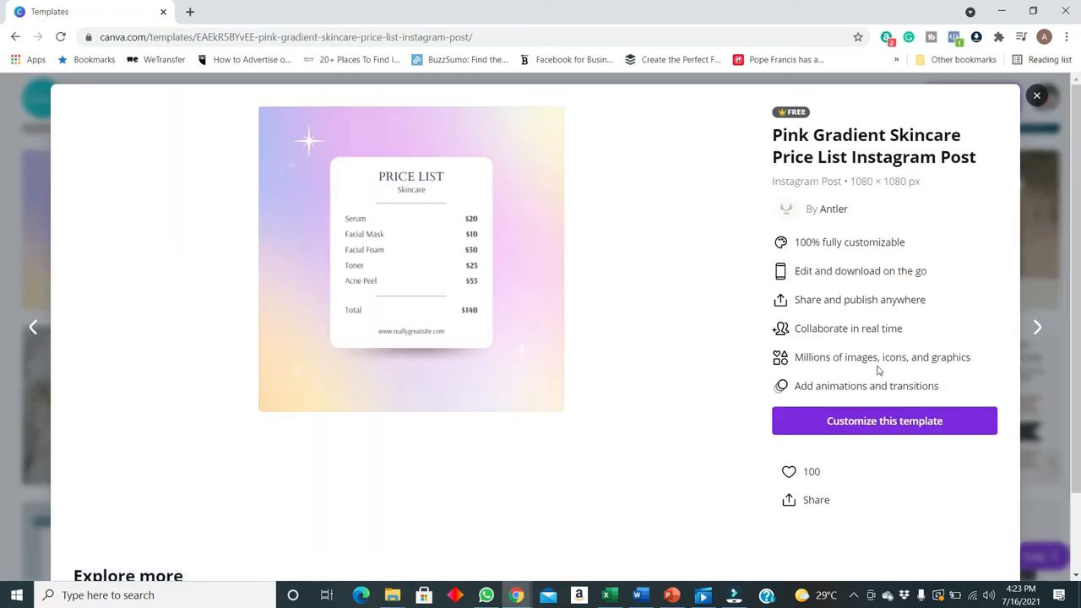
click(875, 422)
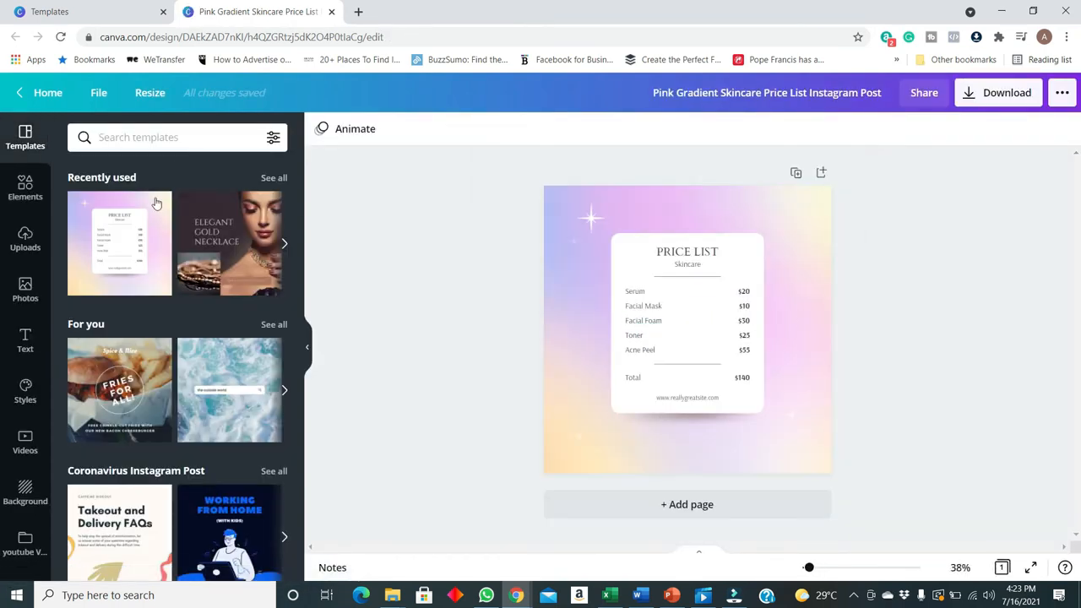
Switch the brand kit used for the price list design's styles to Flower
mouse_move(810, 571)
mouse_down()
mouse_move(821, 570)
mouse_move(813, 572)
mouse_up()
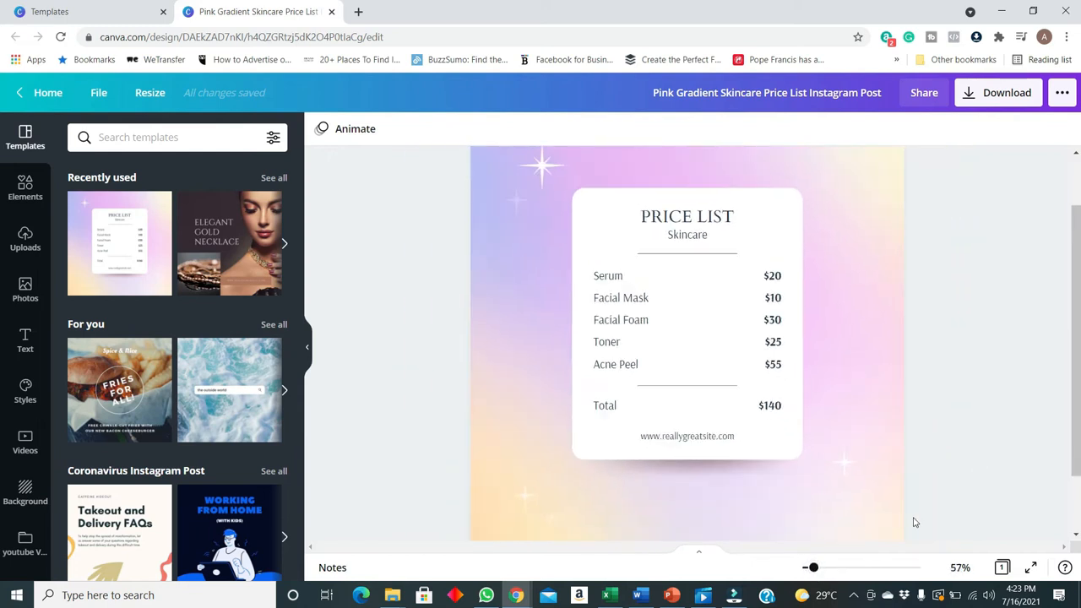
scroll(914, 522, up, 2)
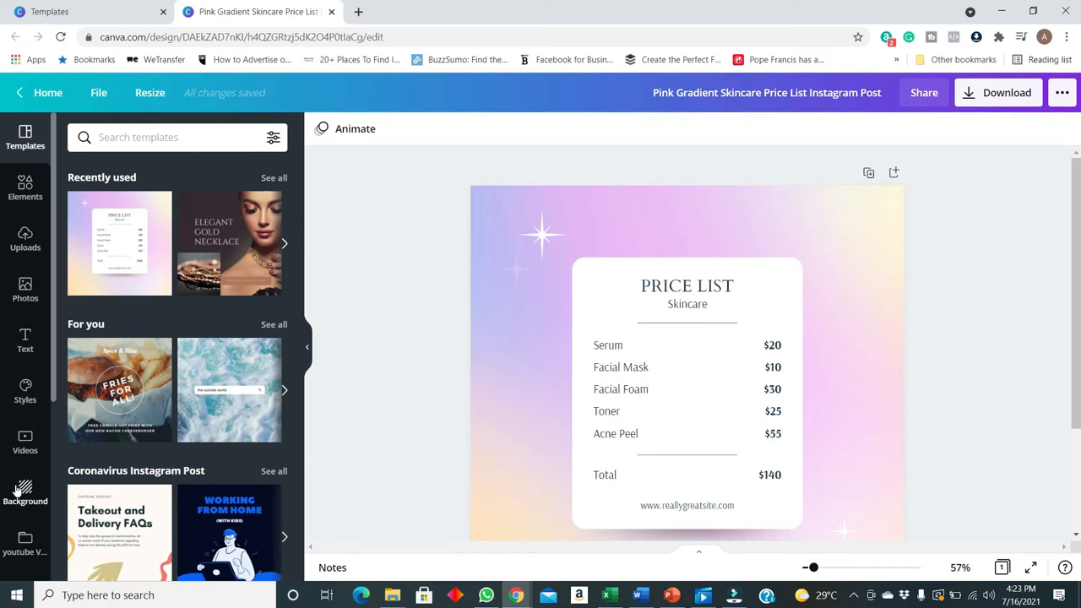
click(26, 392)
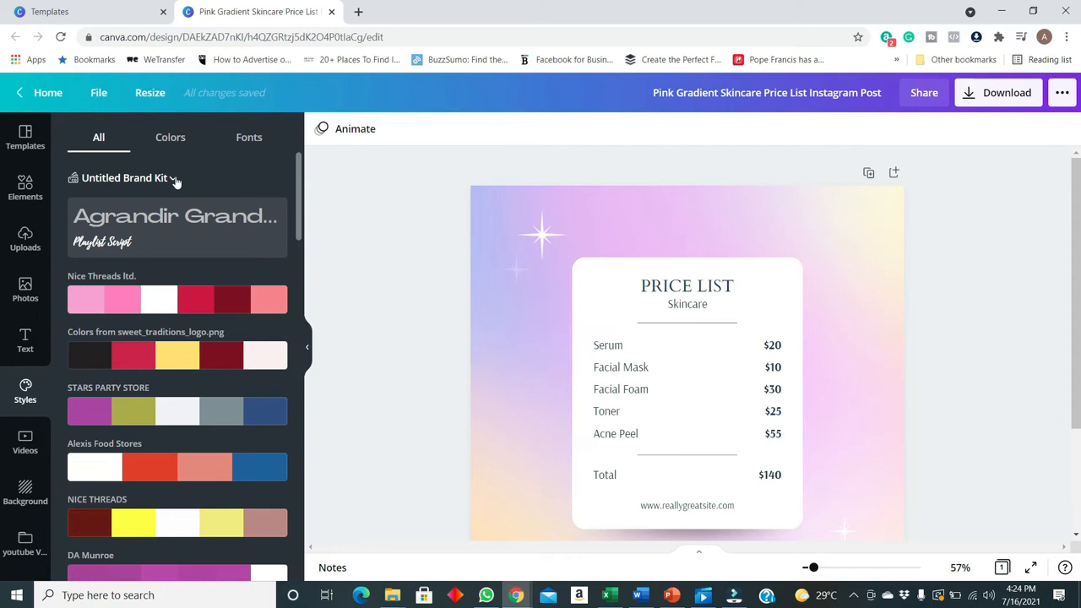
click(173, 179)
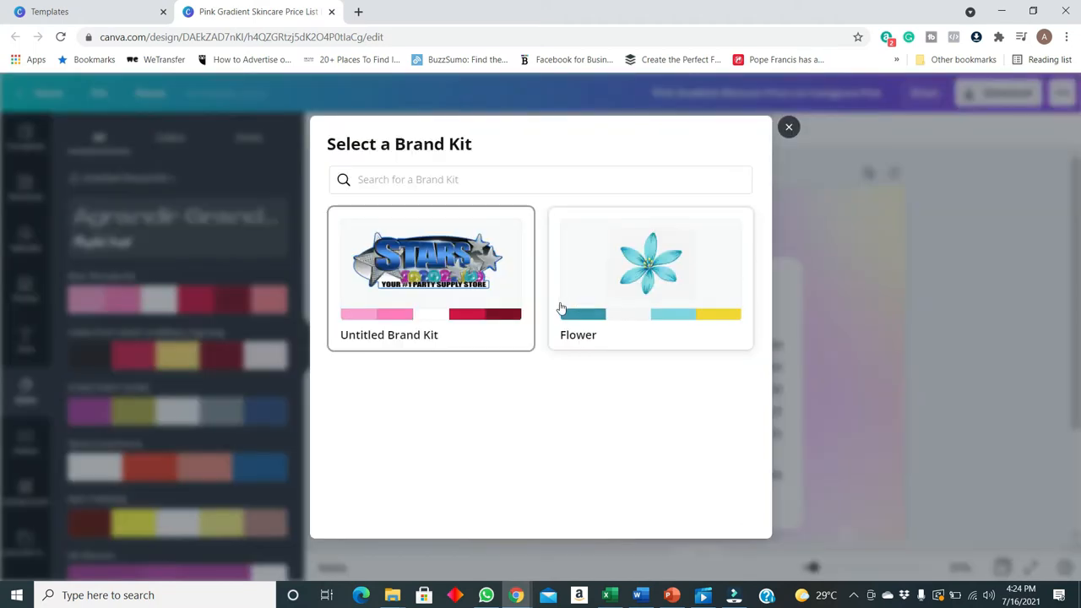
click(647, 276)
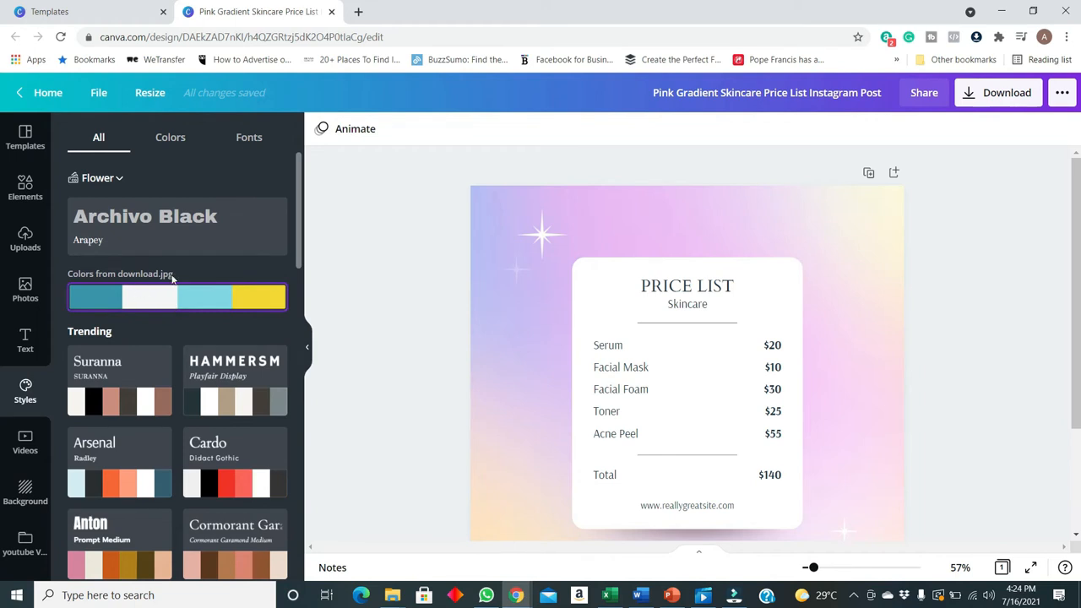
Apply the Flower kit's Archivo Black and Arapey font set and its logo color palette to the price list
click(116, 224)
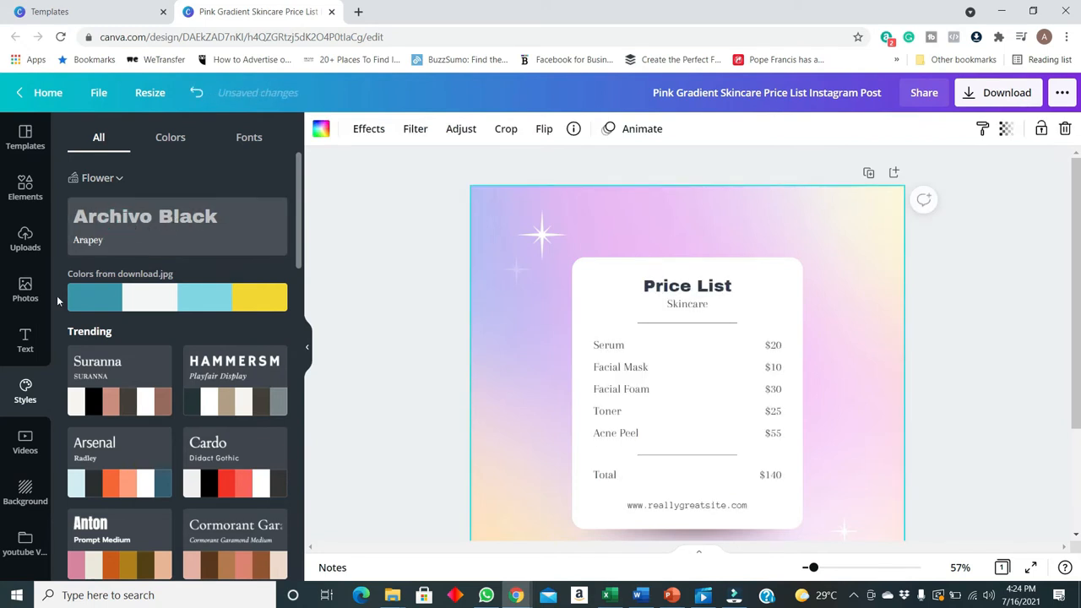
click(106, 299)
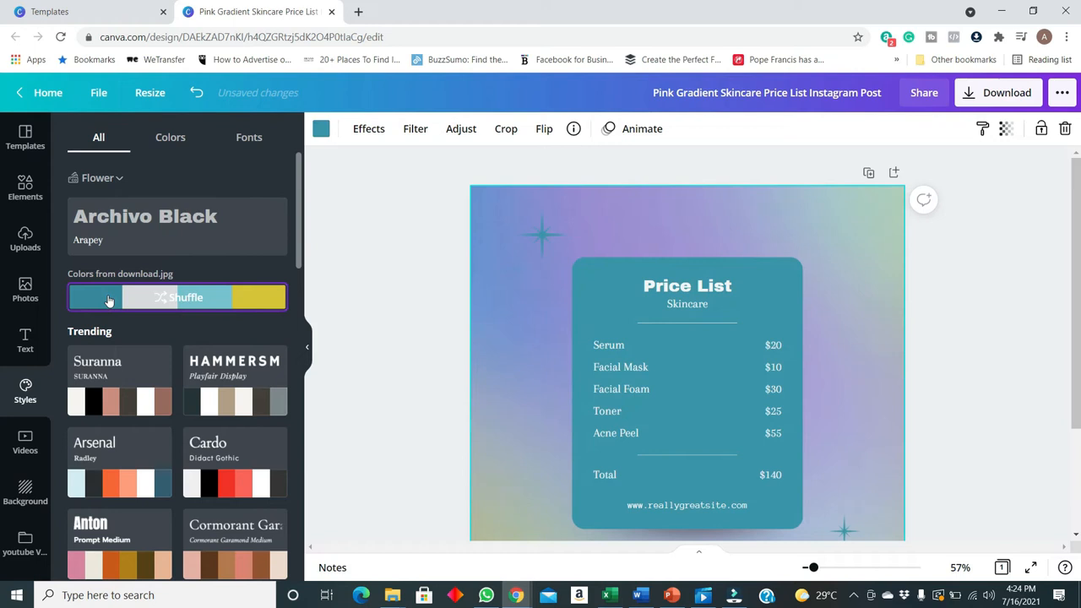
Shuffle the Flower palette through the price list several times, ending on a teal card with white text
click(169, 137)
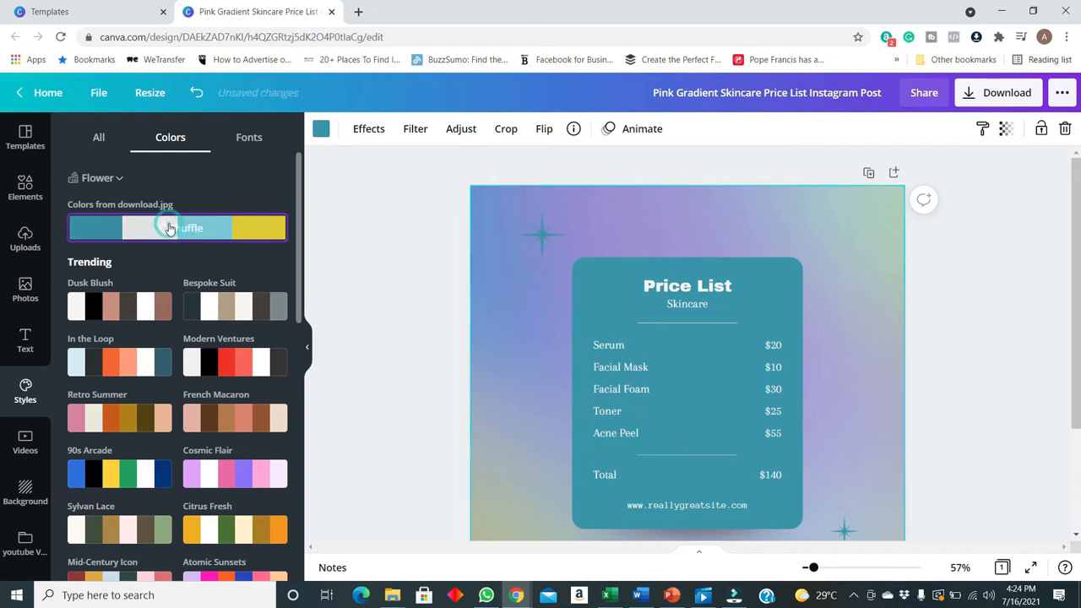
click(177, 228)
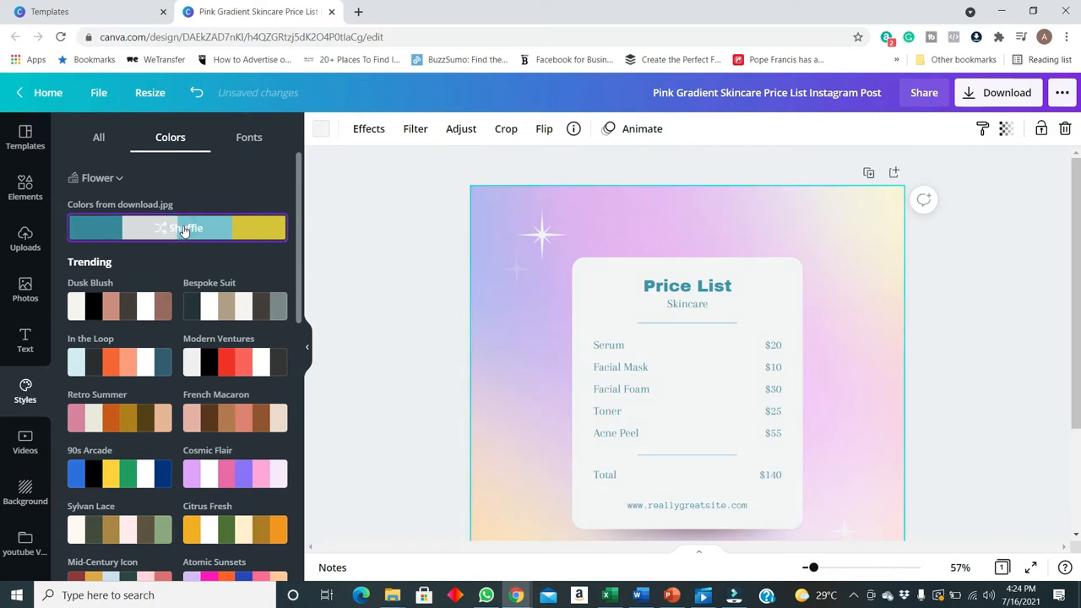
click(234, 235)
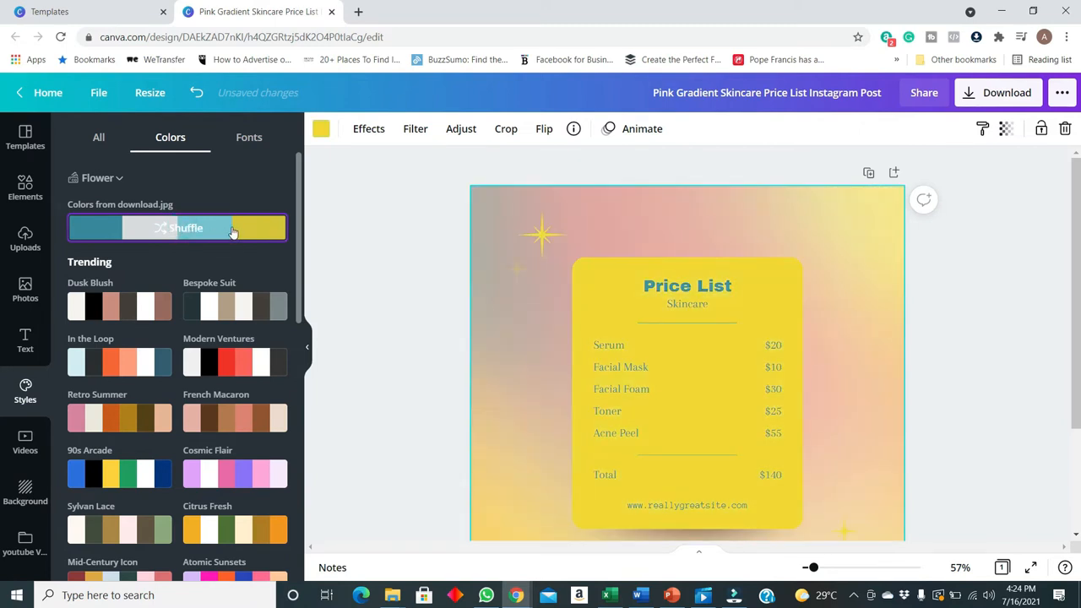
click(234, 233)
click(214, 229)
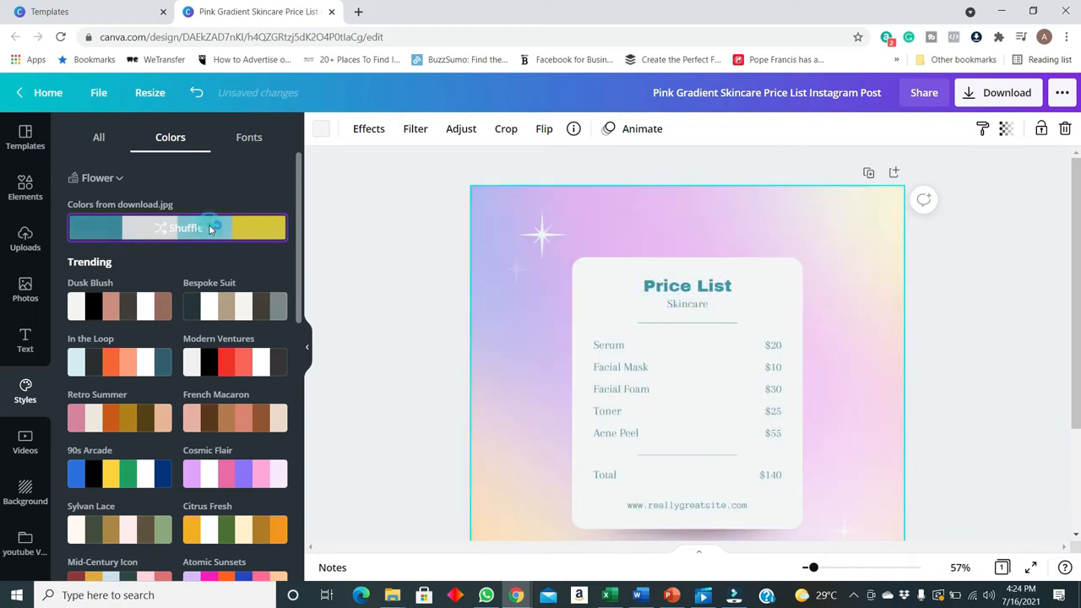
click(126, 230)
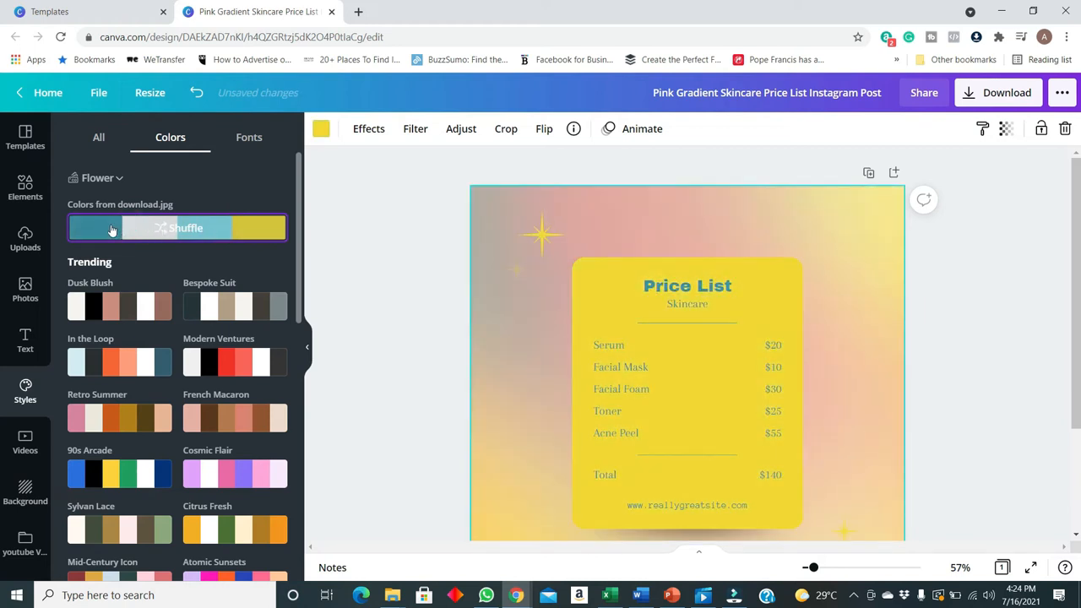
click(112, 230)
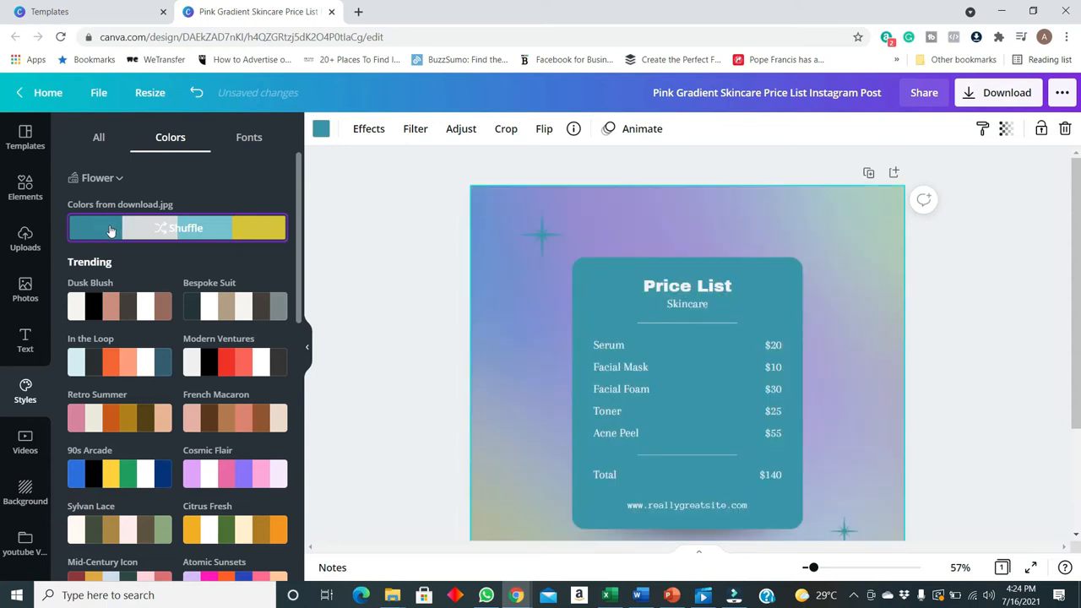
scroll(734, 275, down, 3)
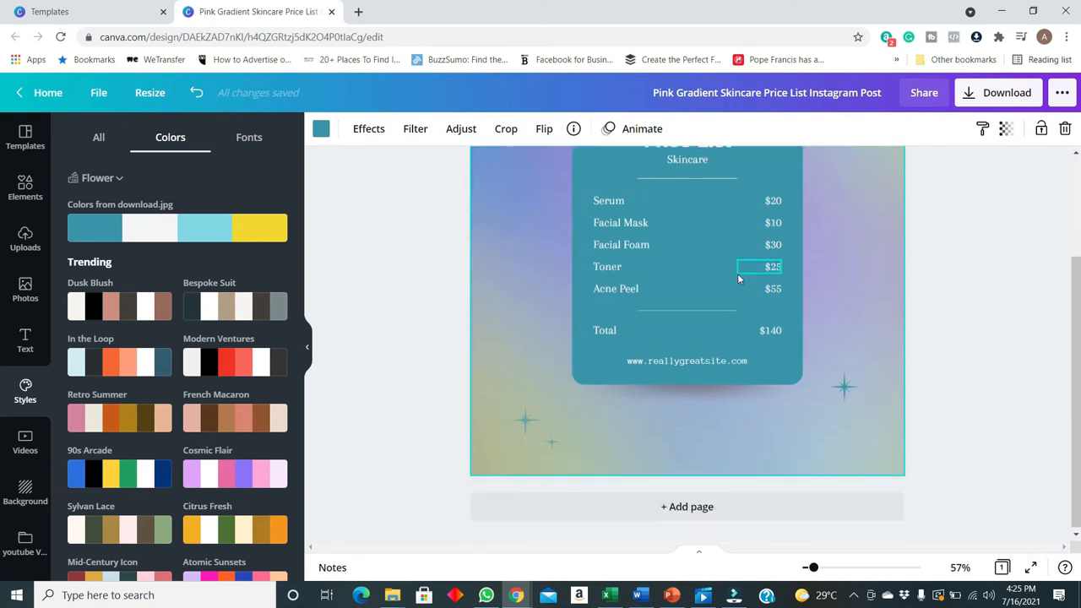
Add a second page and fill it with the Takeout and Delivery FAQs page of the Coronavirus Instagram Post template
click(719, 505)
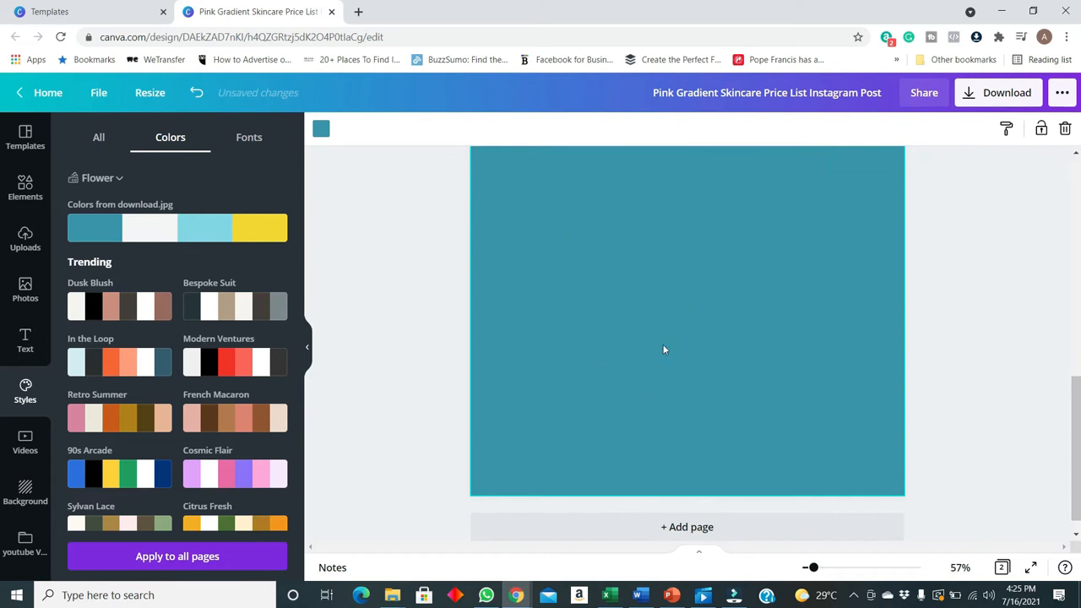
click(25, 137)
scroll(196, 426, down, 3)
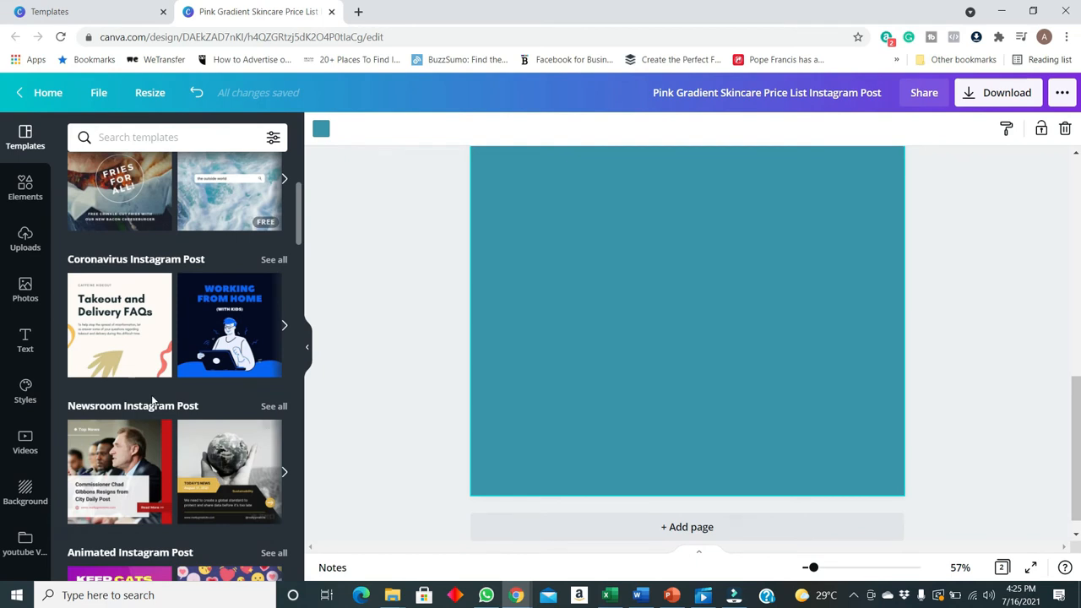
click(121, 335)
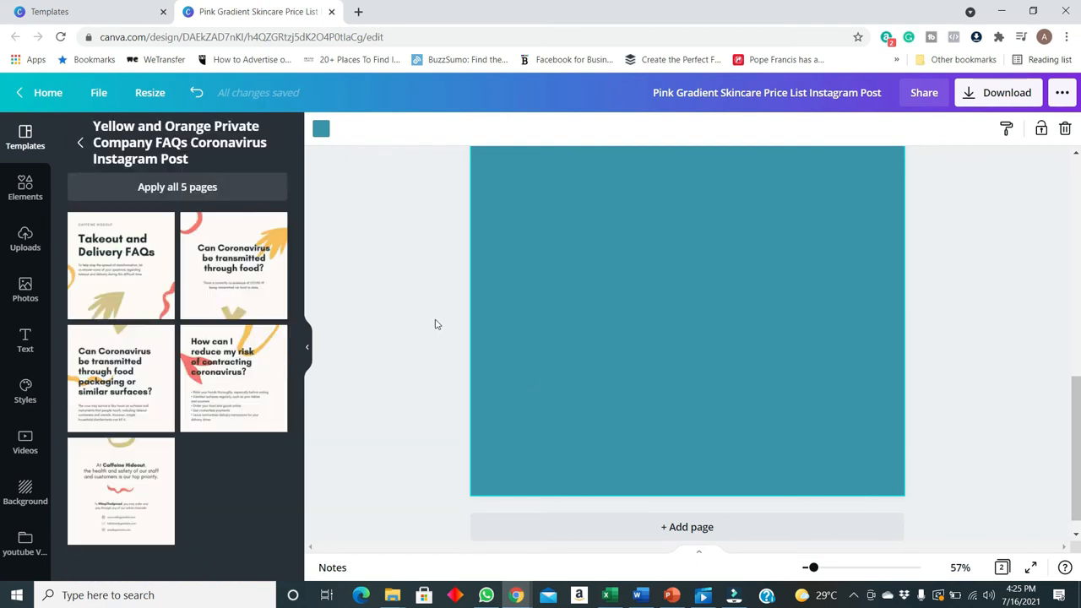
click(153, 249)
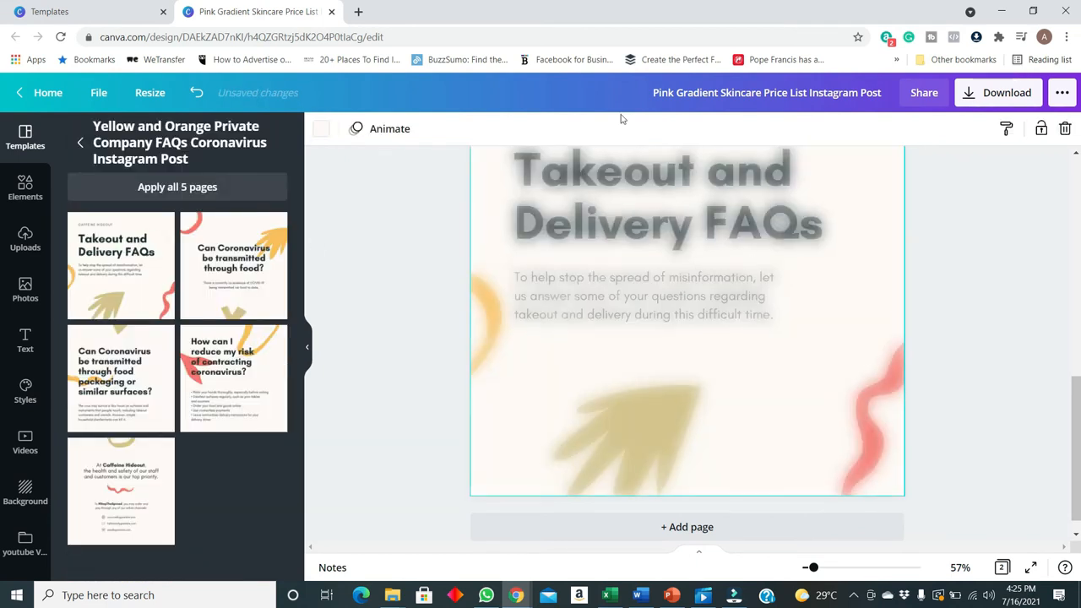
Apply the Flower logo palette to the FAQs page and shuffle it until the background is yellow with teal text
click(25, 392)
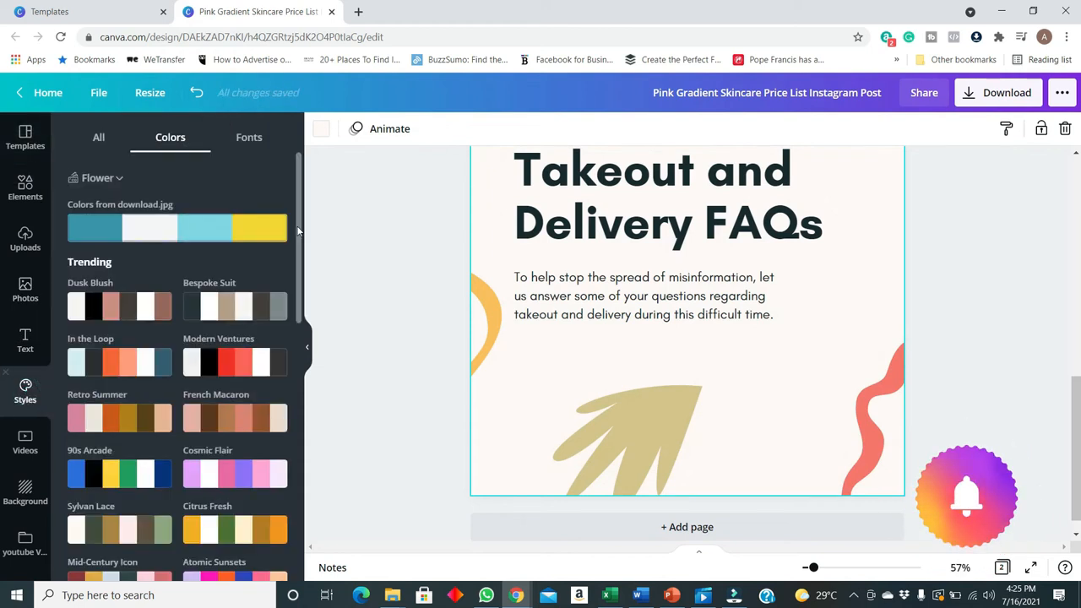
click(201, 230)
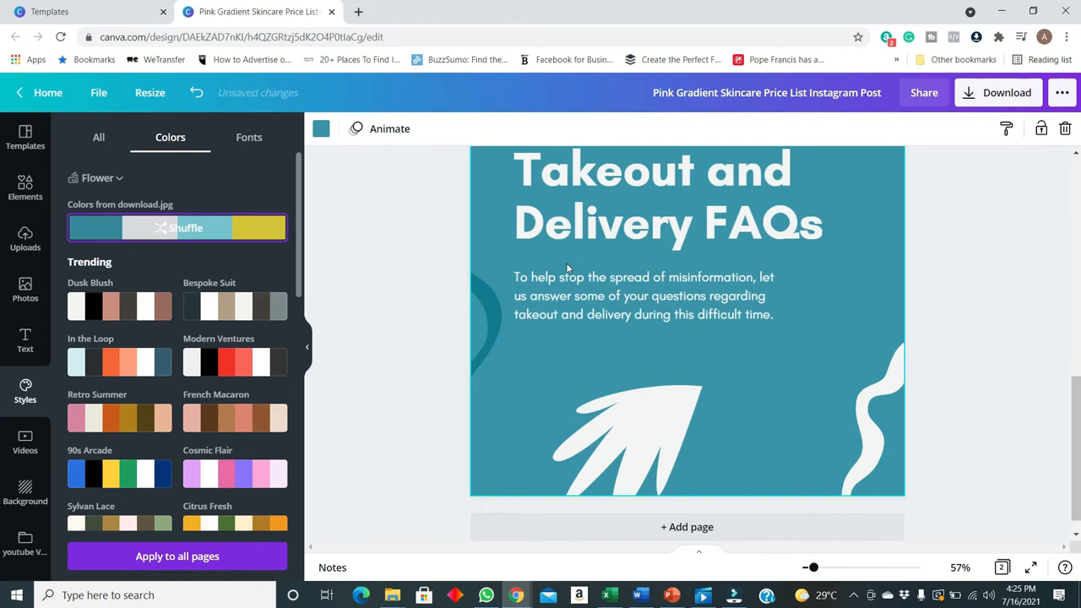
scroll(847, 378, up, 1)
scroll(847, 379, down, 1)
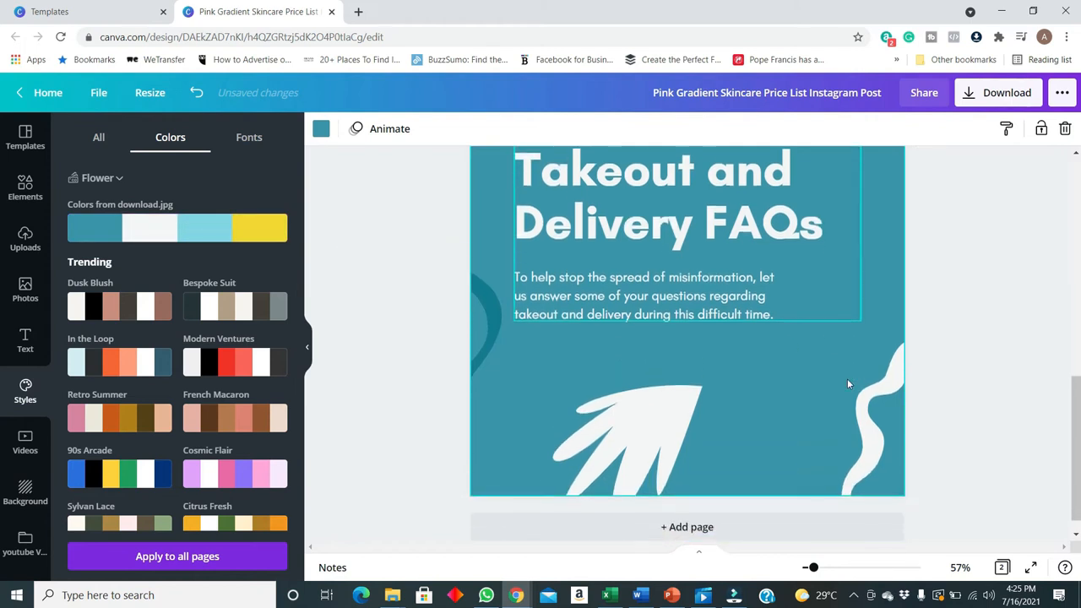
click(234, 230)
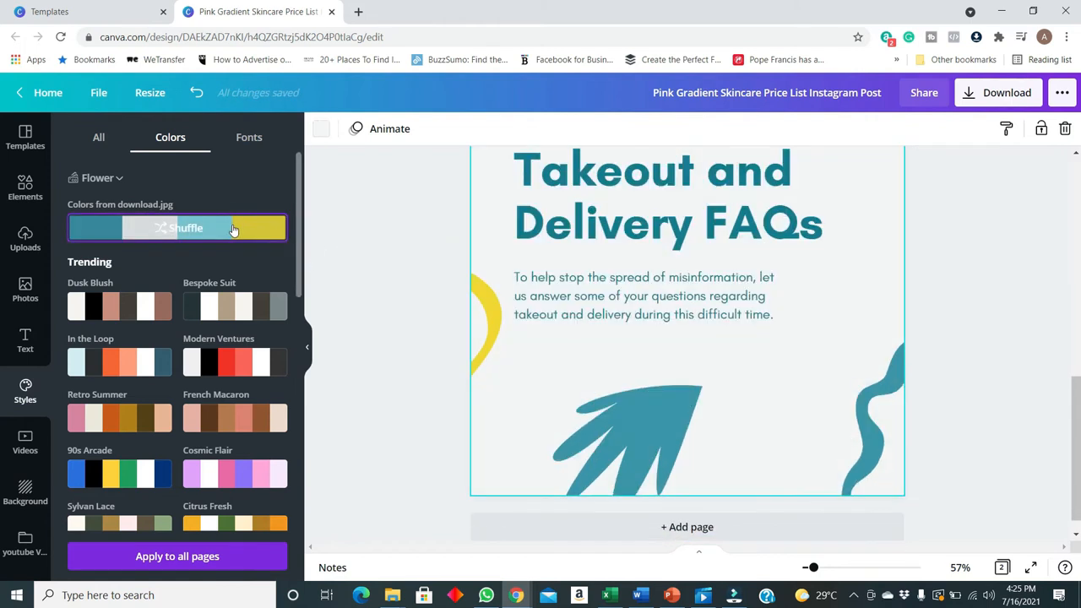
click(234, 230)
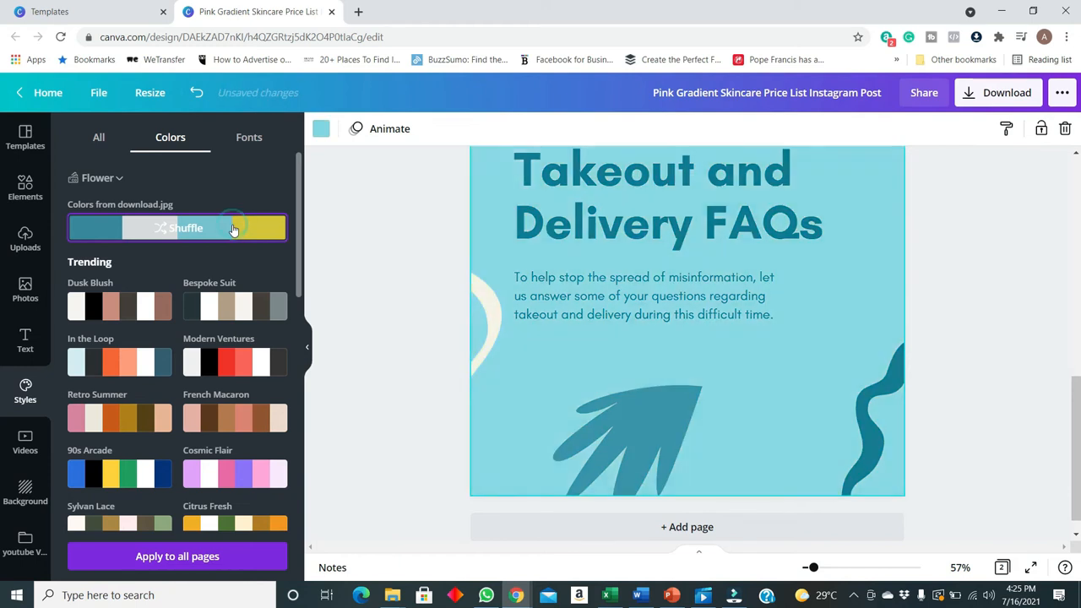
click(234, 230)
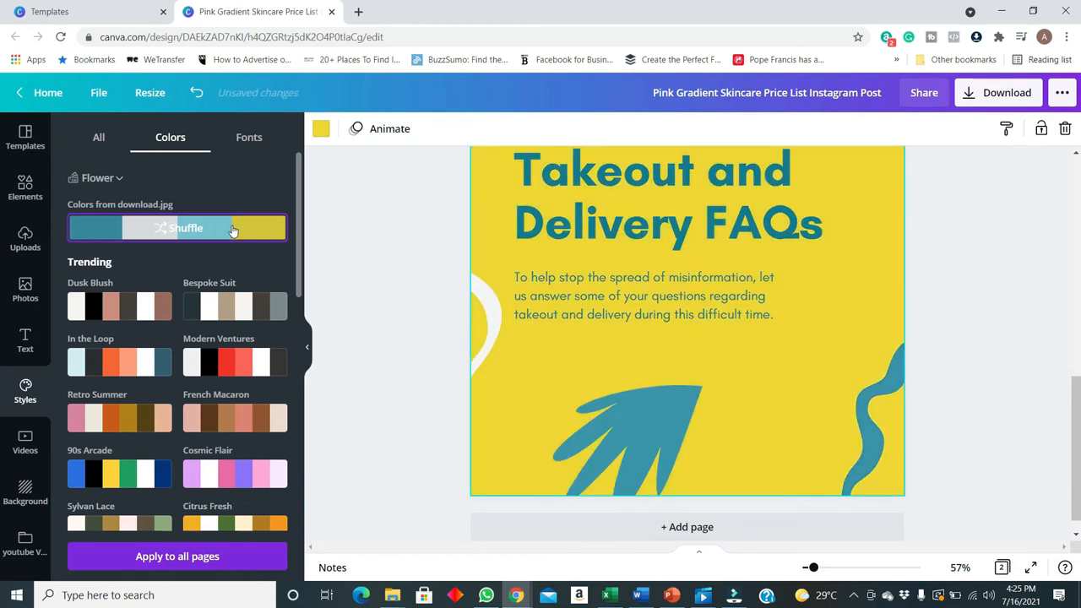
scroll(821, 384, up, 3)
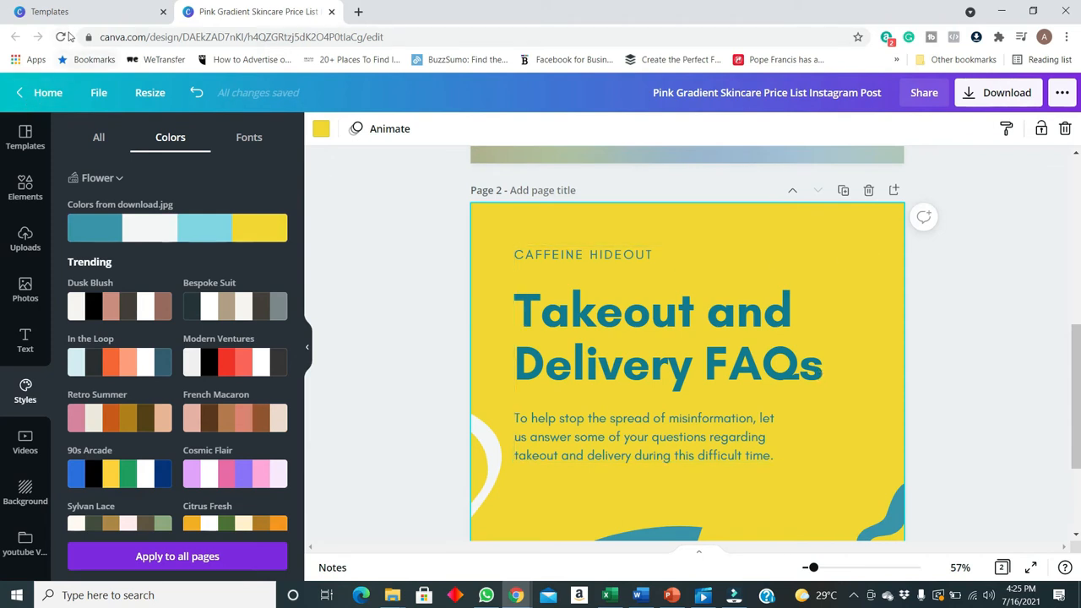
Return to the brand kits overview, open the Untitled Brand Kit and go to its uploaded fonts
click(95, 17)
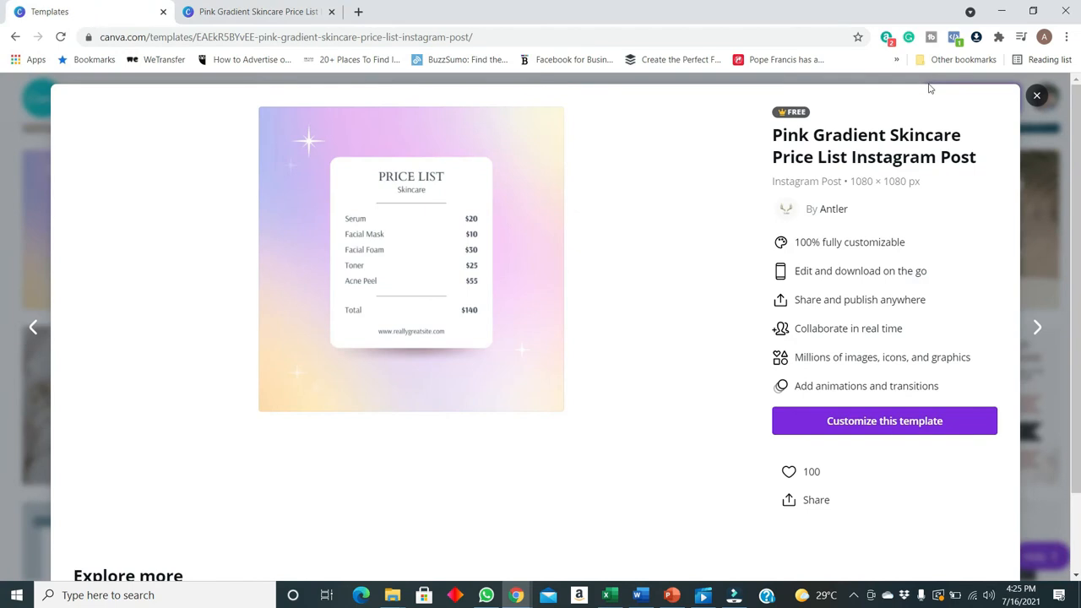
click(1036, 94)
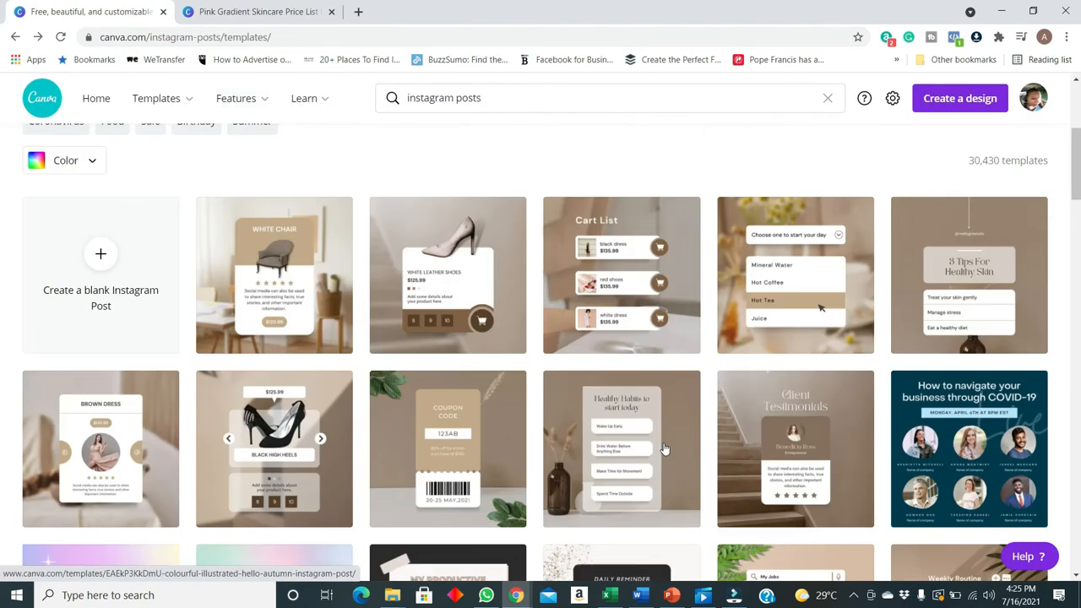
click(38, 103)
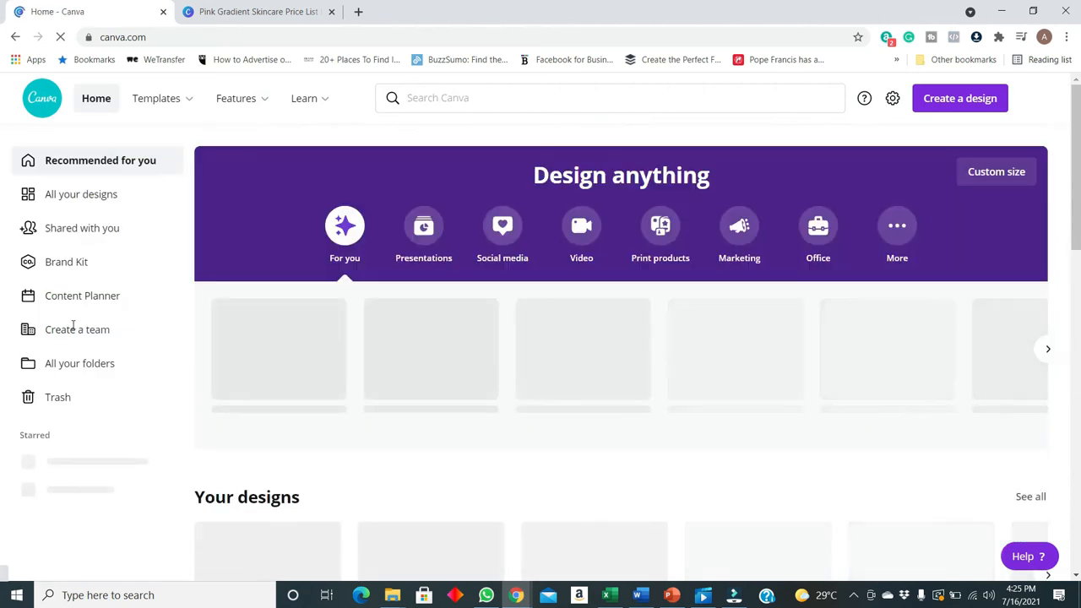
click(84, 265)
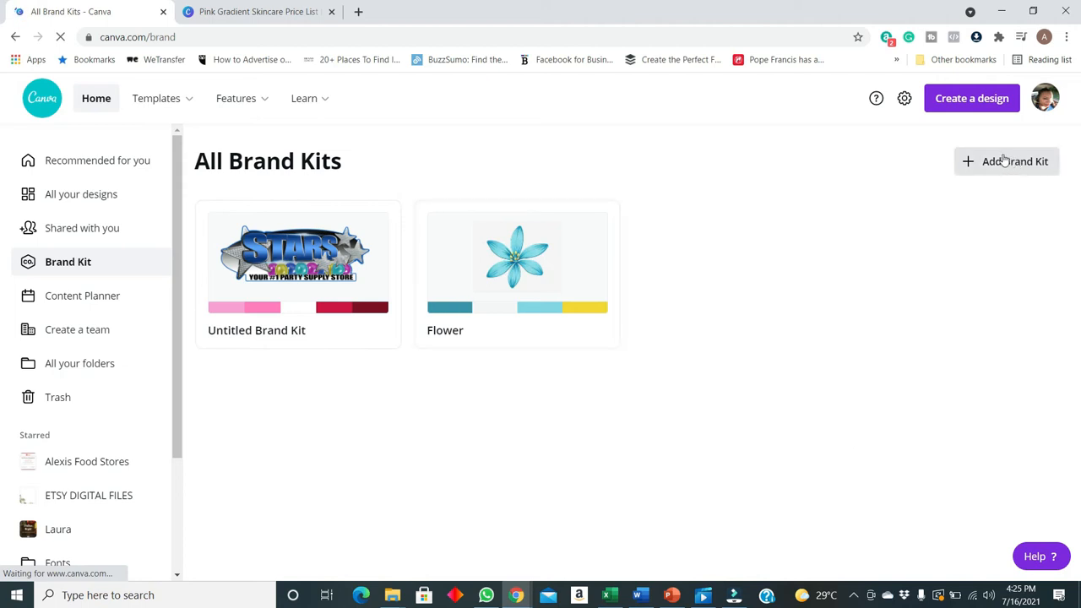
click(378, 220)
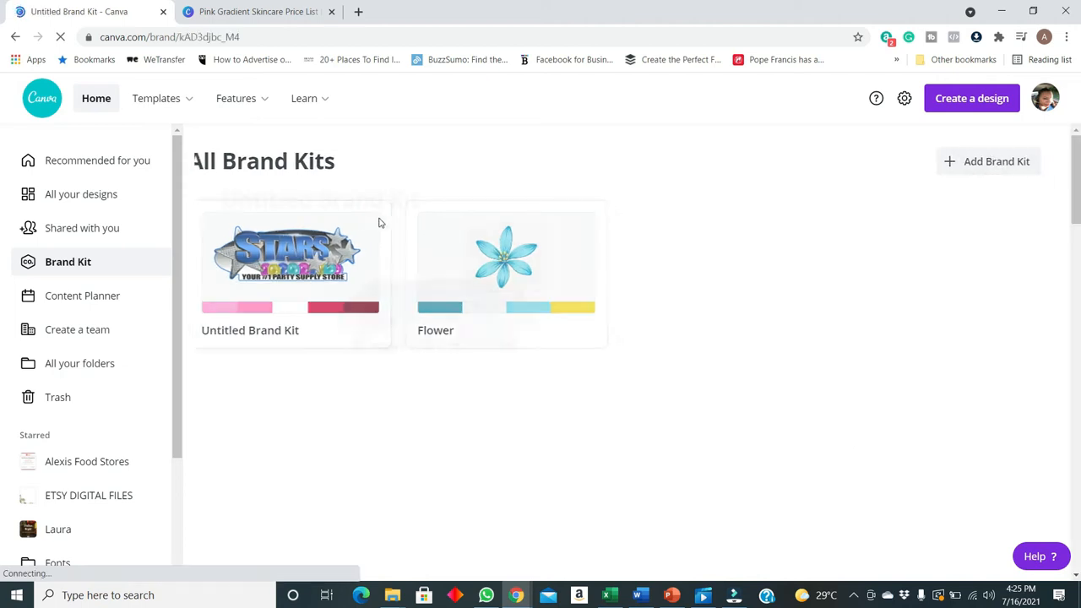
scroll(982, 352, down, 8)
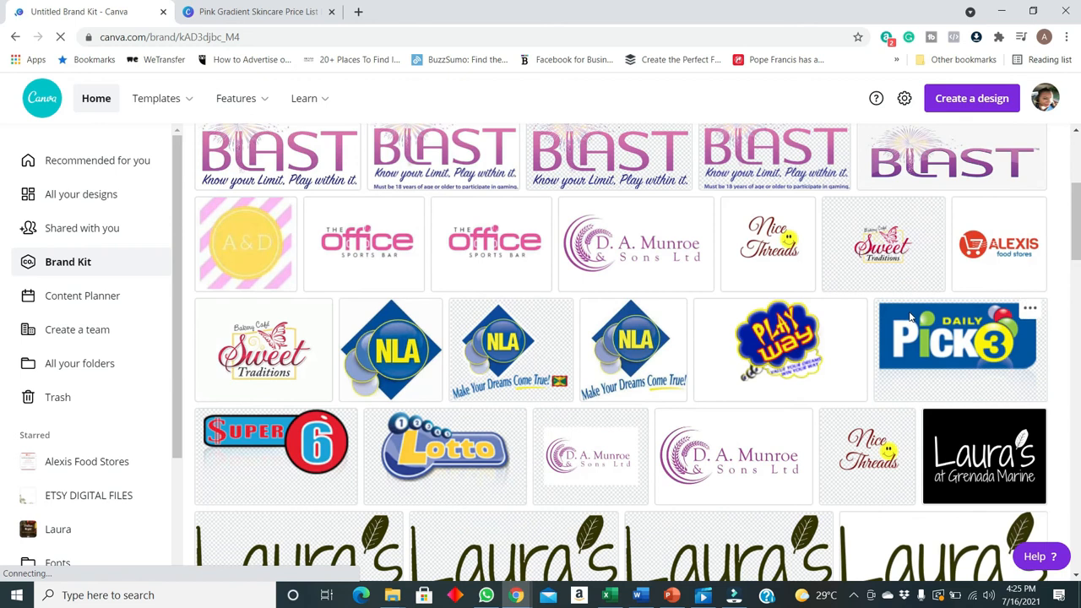
scroll(947, 415, down, 8)
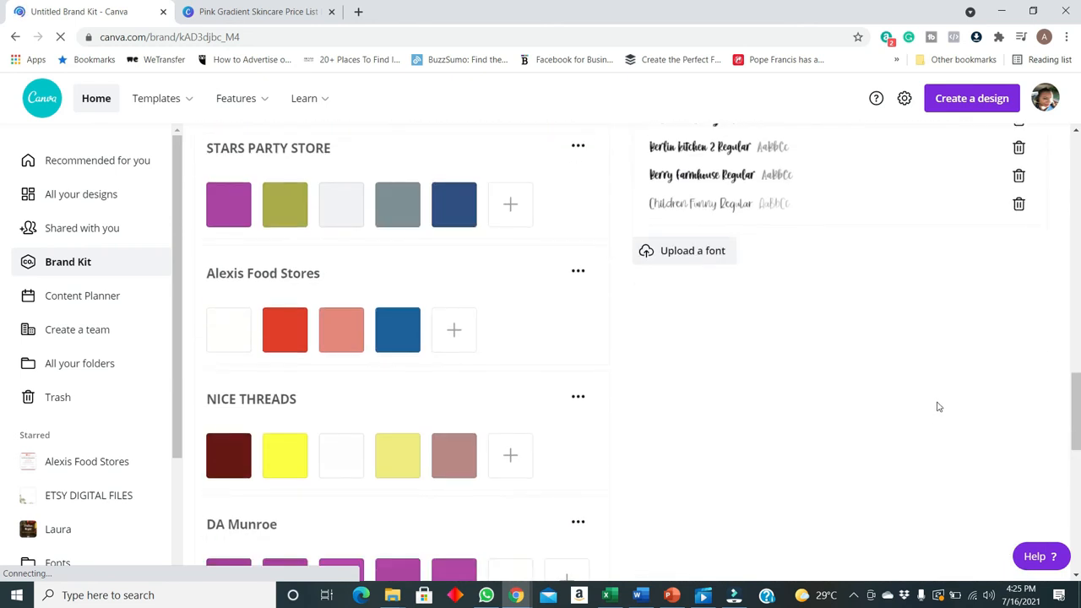
scroll(937, 406, up, 3)
scroll(937, 407, down, 2)
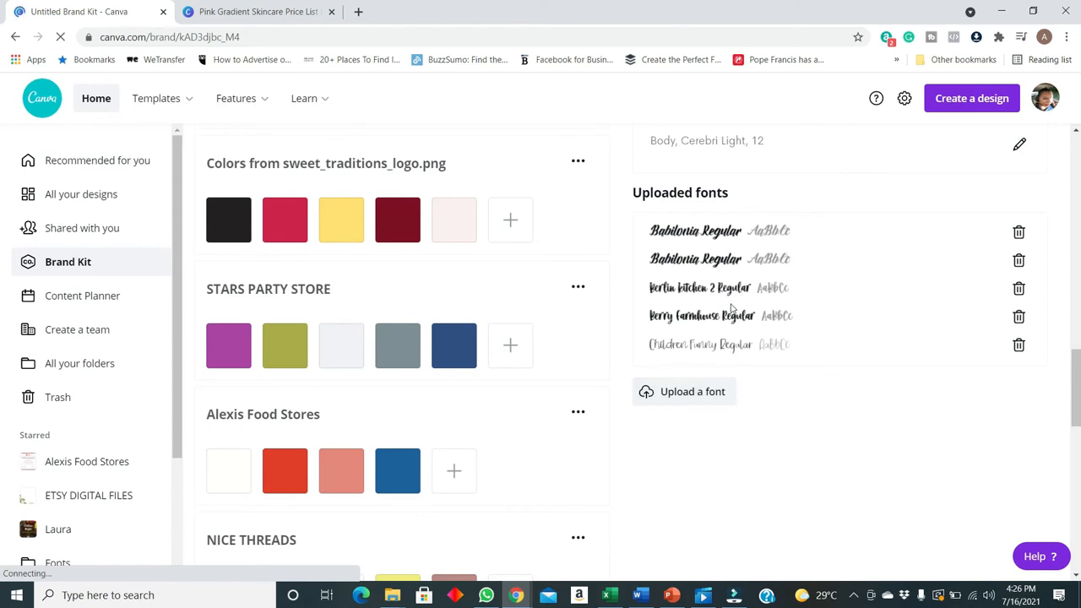
Upload the TrueType Hello Butterfly Script font from the Hello Butterfly Duo Font folder in Downloads, confirming the usage rights
click(701, 397)
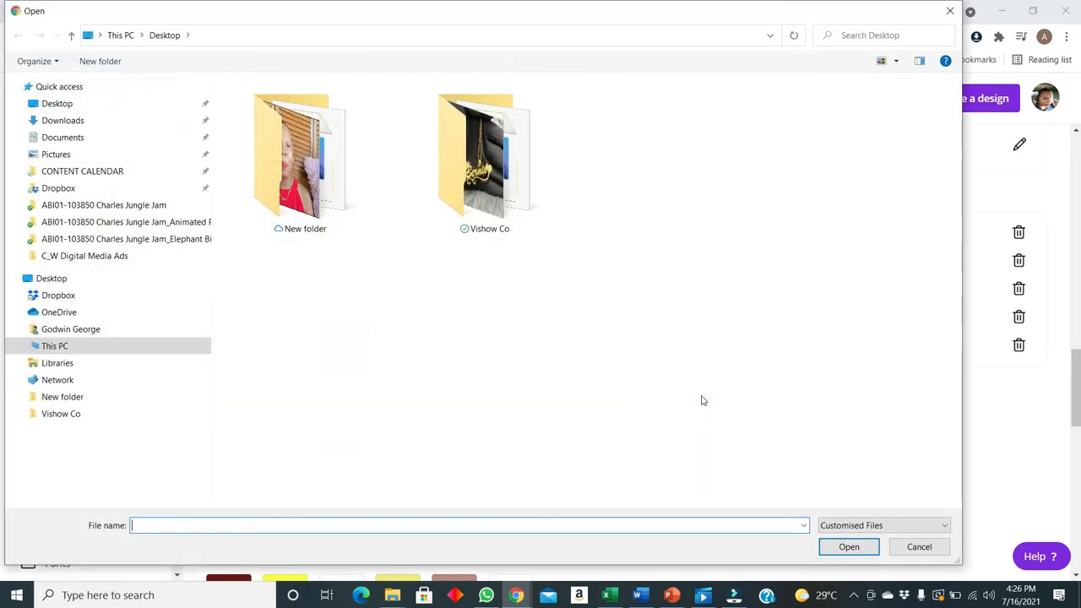
click(79, 120)
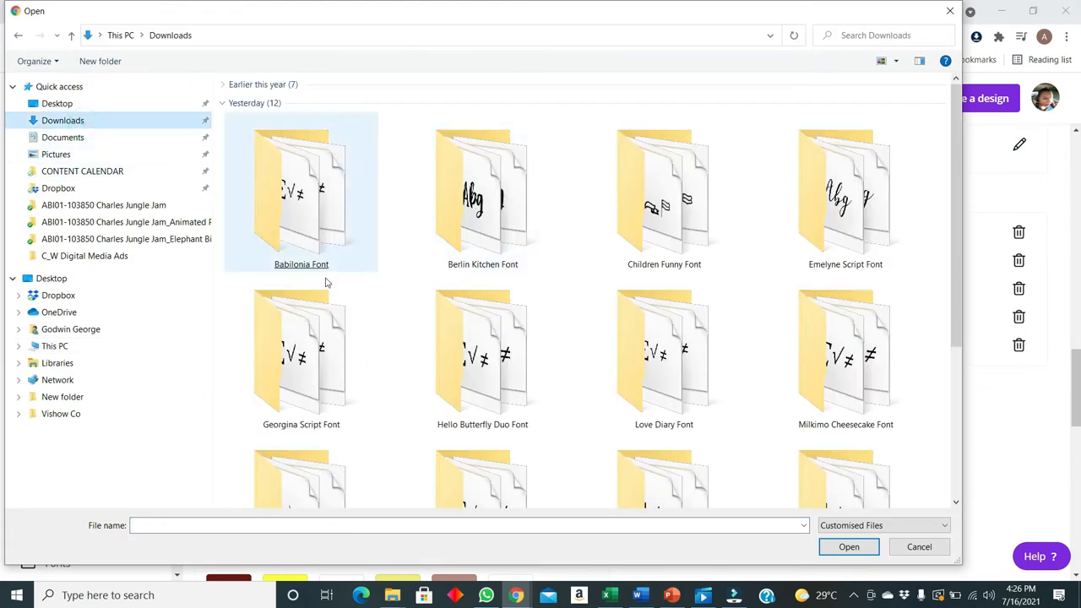
scroll(579, 352, down, 1)
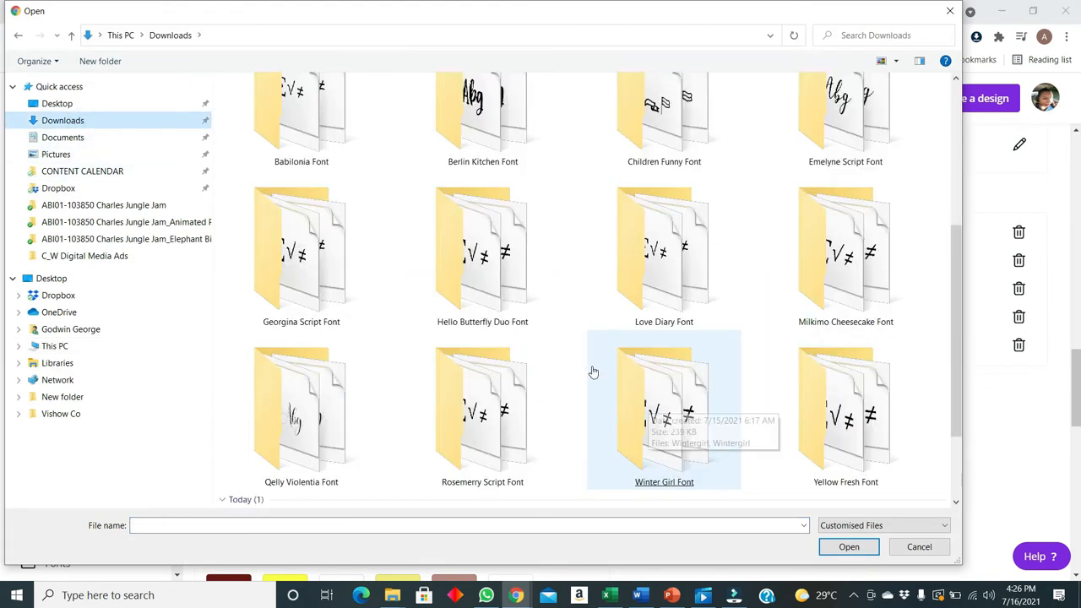
click(488, 253)
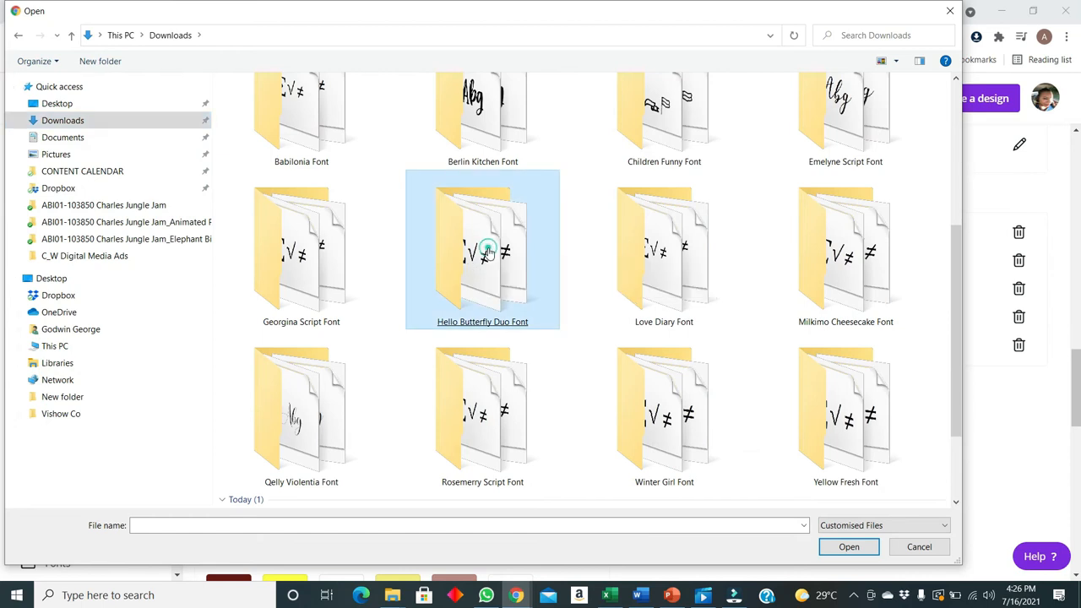
double_click(488, 253)
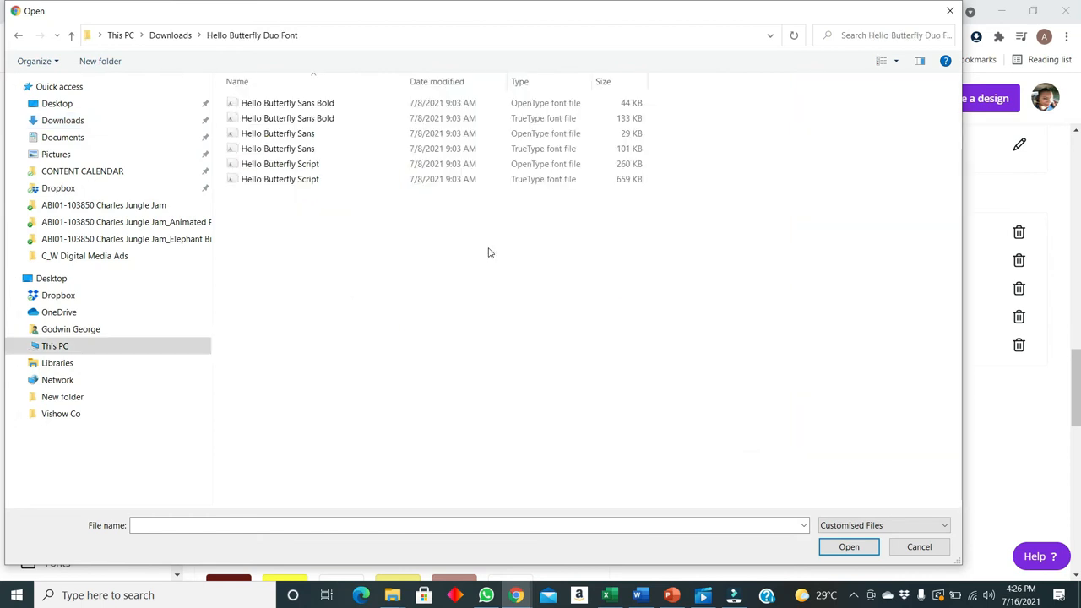
click(307, 166)
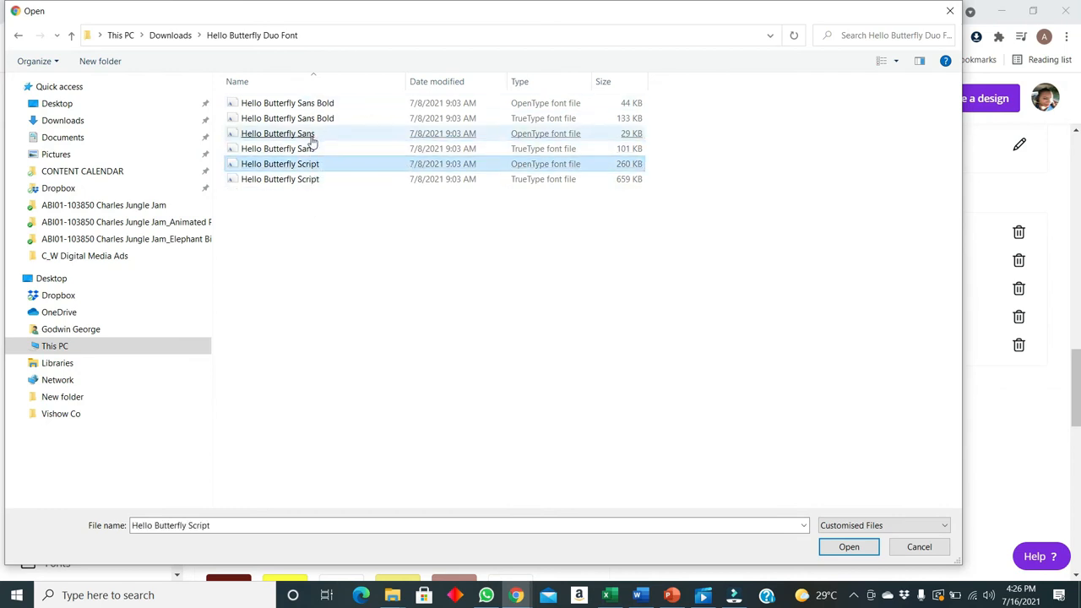
double_click(287, 180)
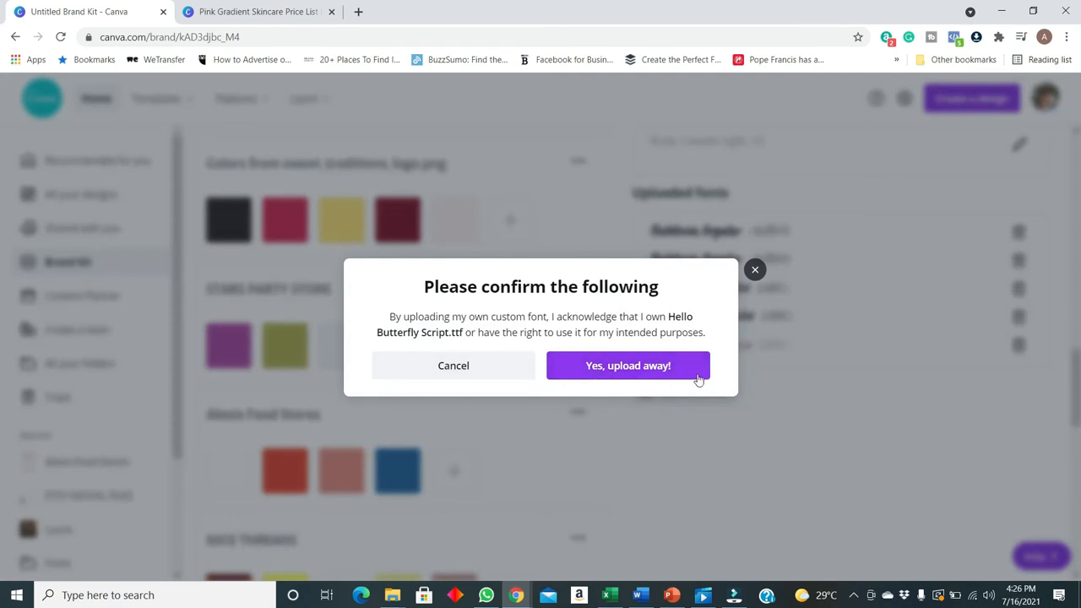
click(656, 374)
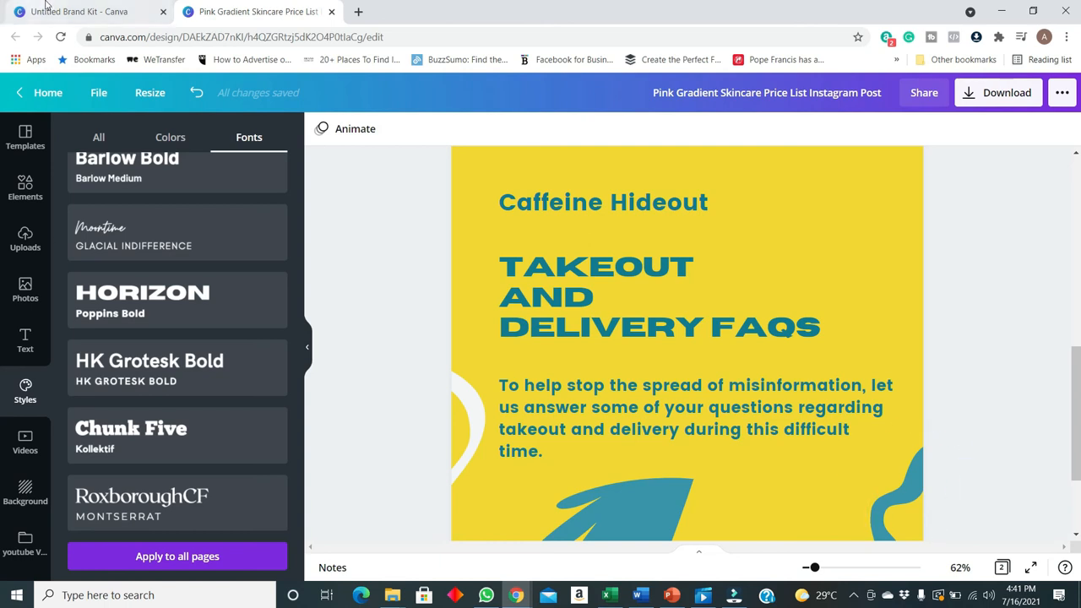
Look through the Untitled Brand Kit's logos, colors and fonts, and return to the Instagram post design
click(84, 12)
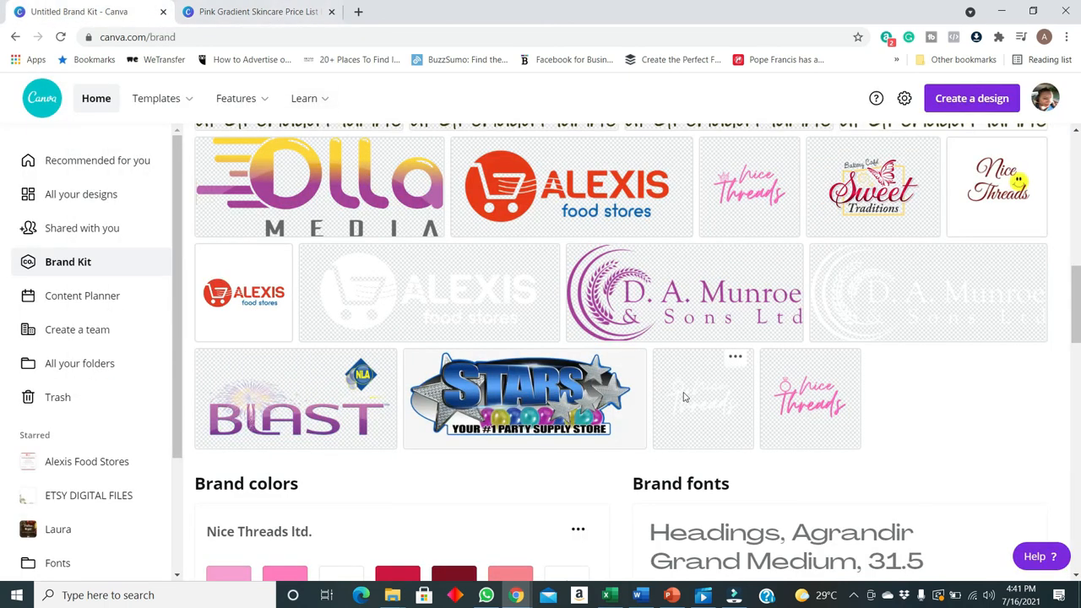
scroll(692, 338, down, 6)
click(245, 15)
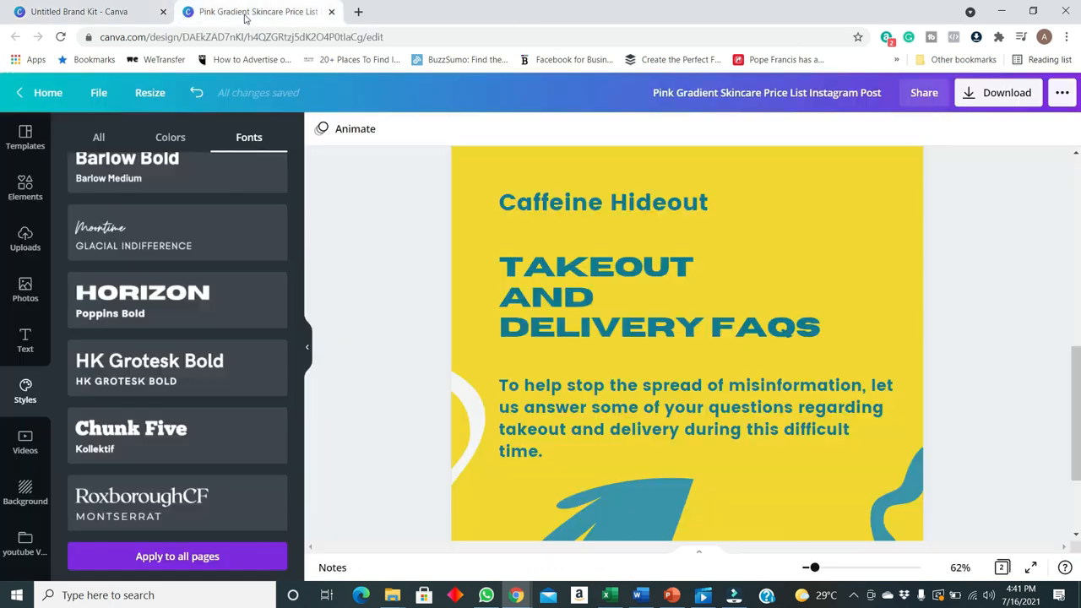
Search the fonts for "hello" and set the Takeout and Delivery FAQs heading to Hello Butterfly Sans Bold
click(627, 288)
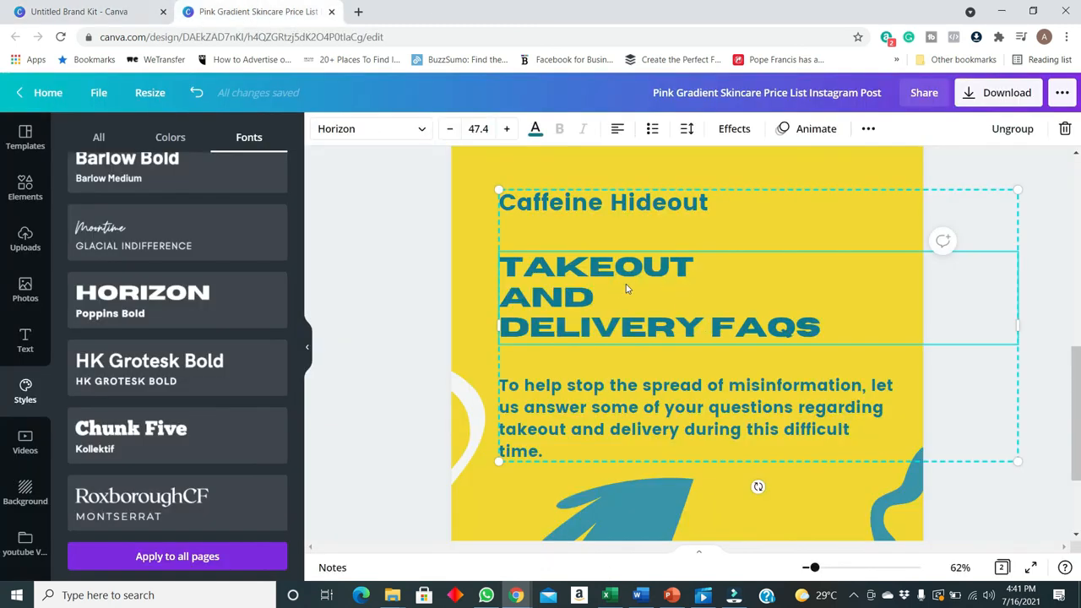
click(371, 131)
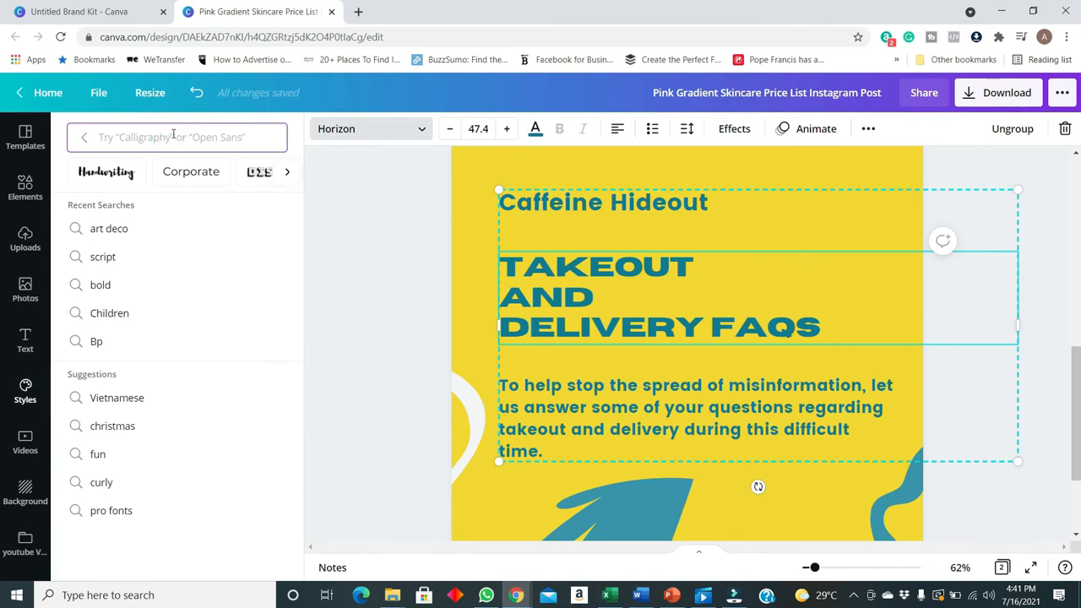
text(hello)
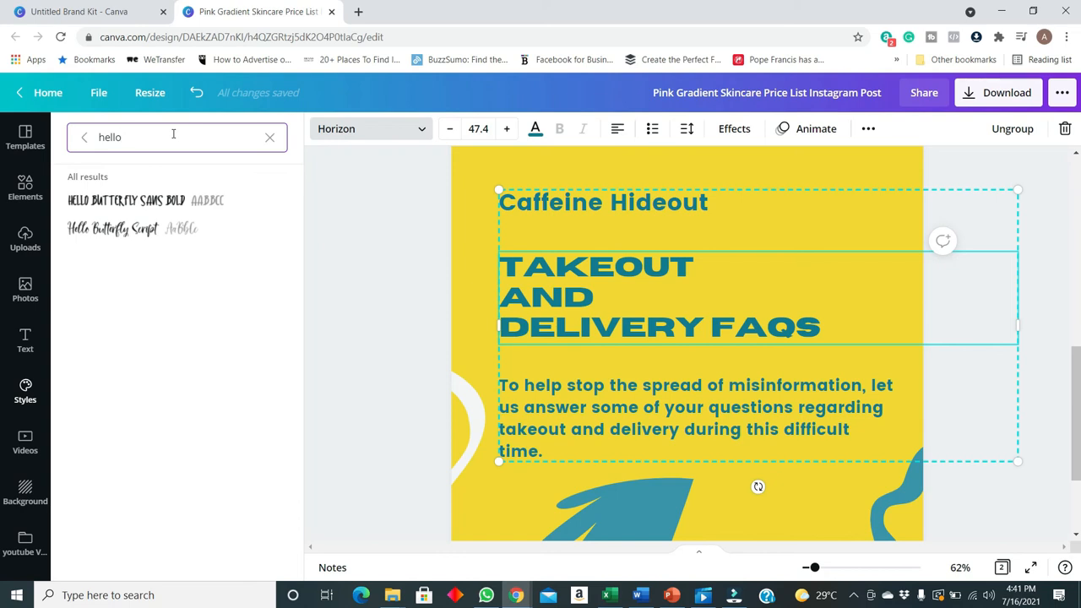
click(171, 201)
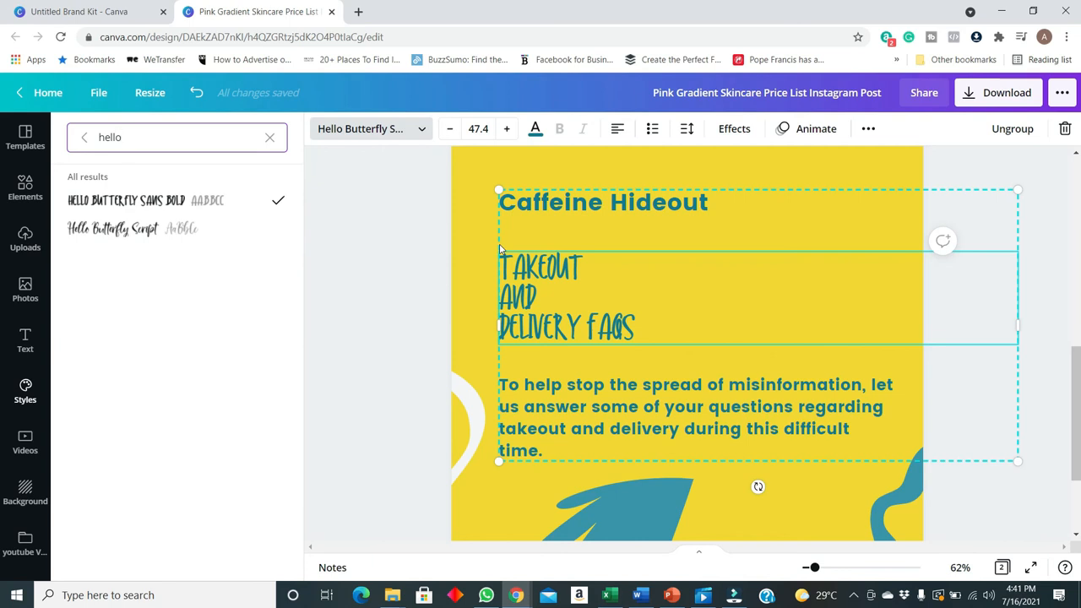
click(1046, 342)
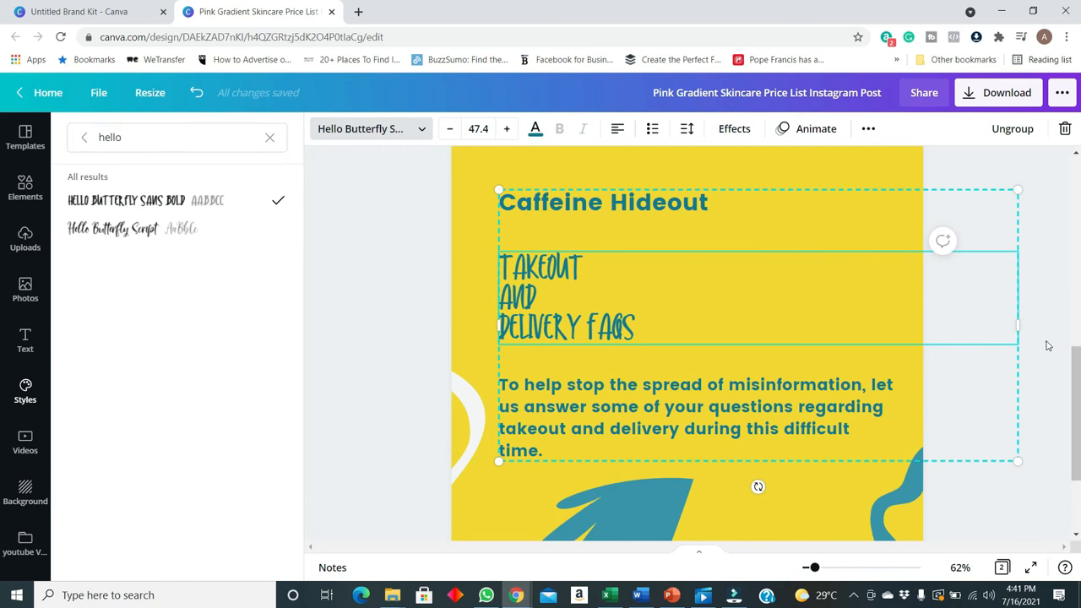
Remove the line break after "Takeout" in the heading so that "Takeout and" sits on one line
click(545, 289)
click(597, 261)
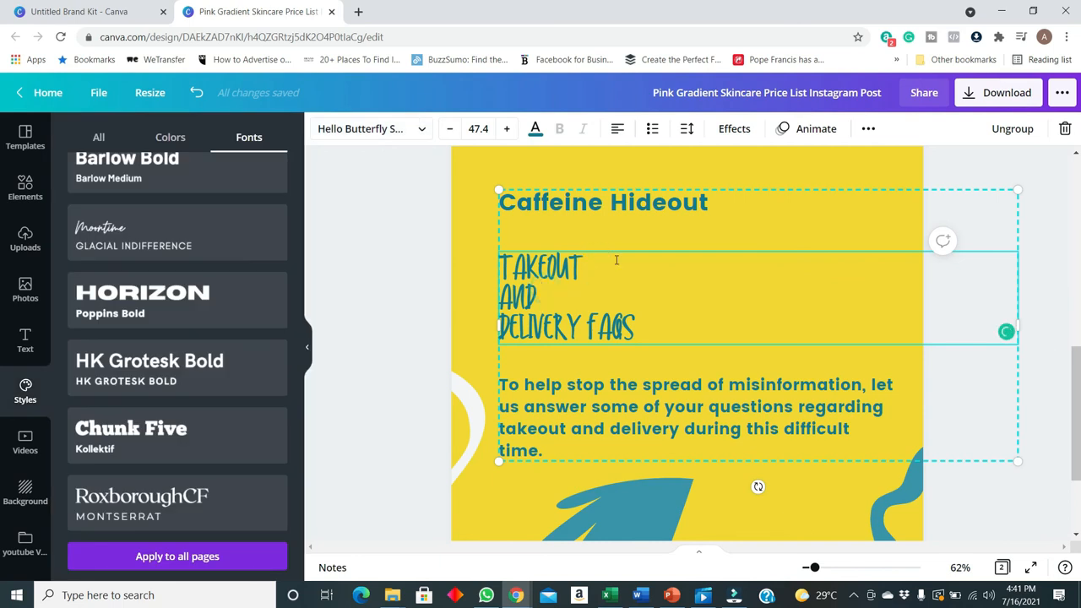
key(Delete)
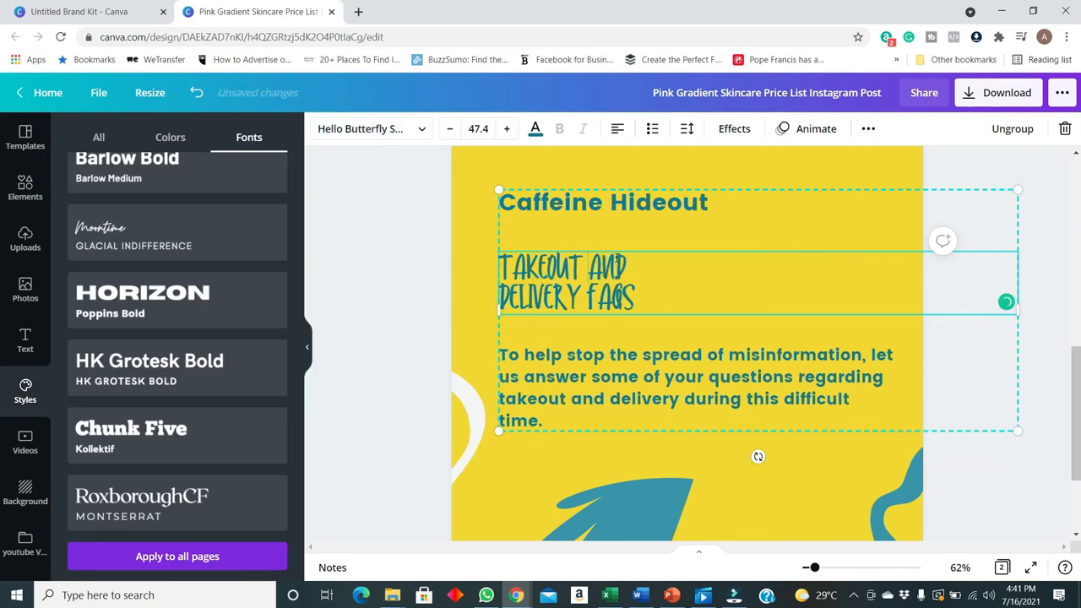
click(461, 274)
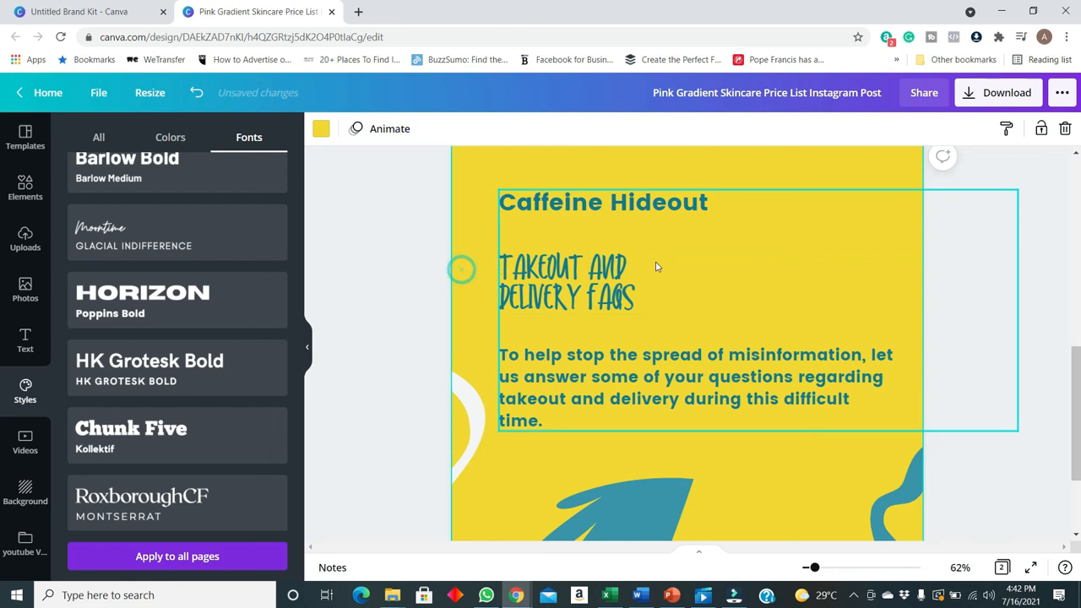
Review the Untitled Brand Kit's uploaded fonts and reopen the font choices for the FAQs page heading
click(129, 17)
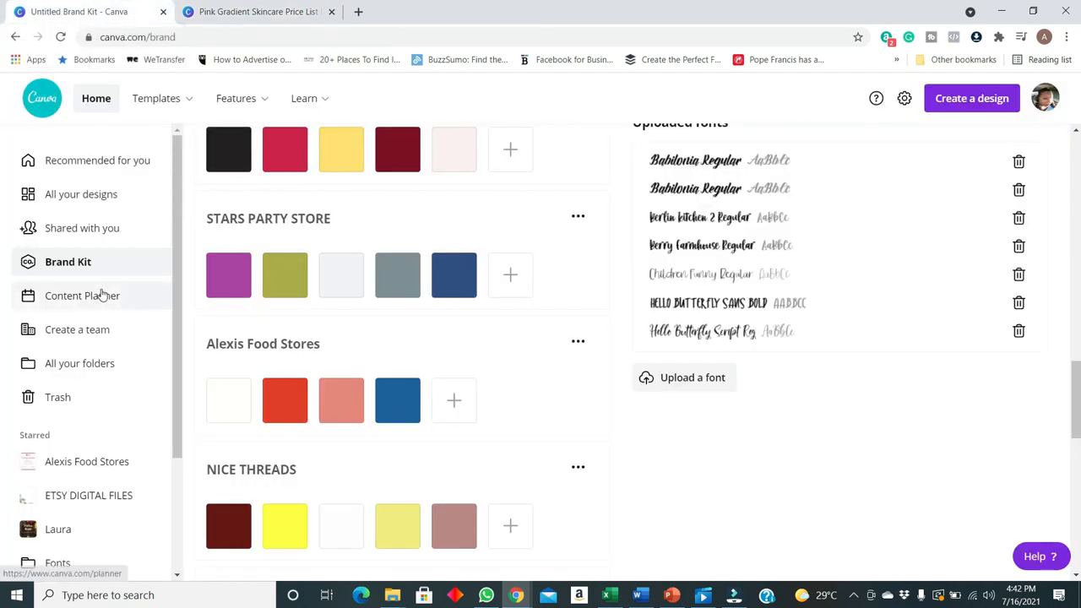
click(230, 15)
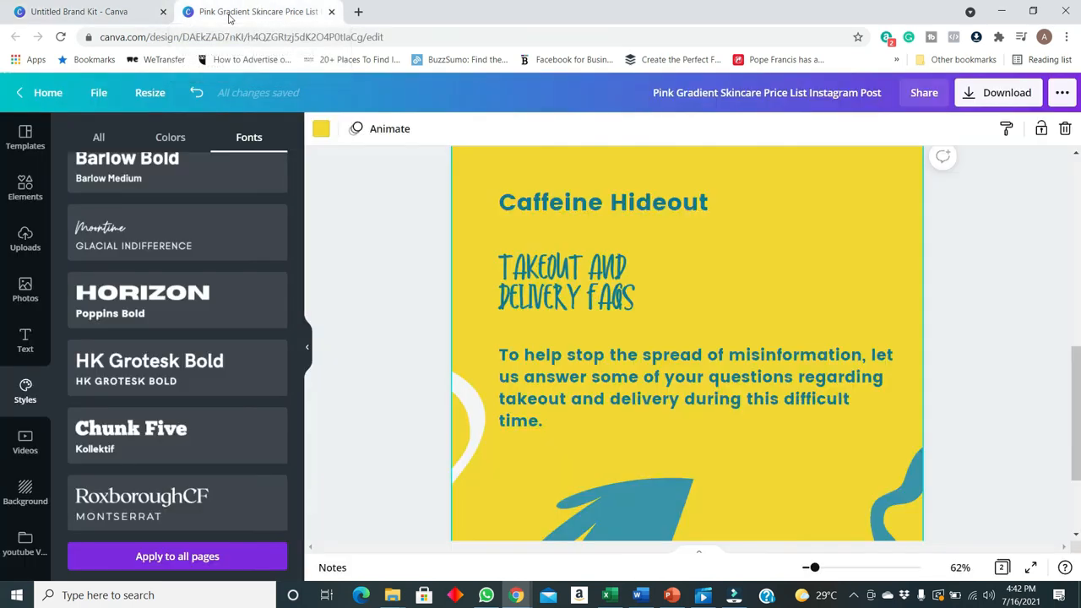
click(586, 281)
click(391, 128)
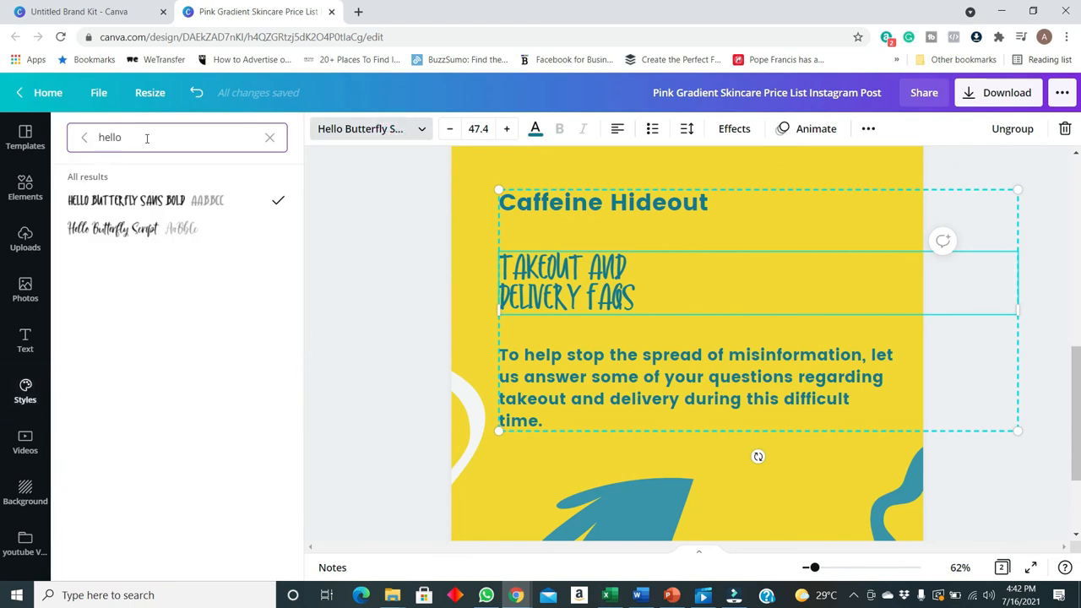